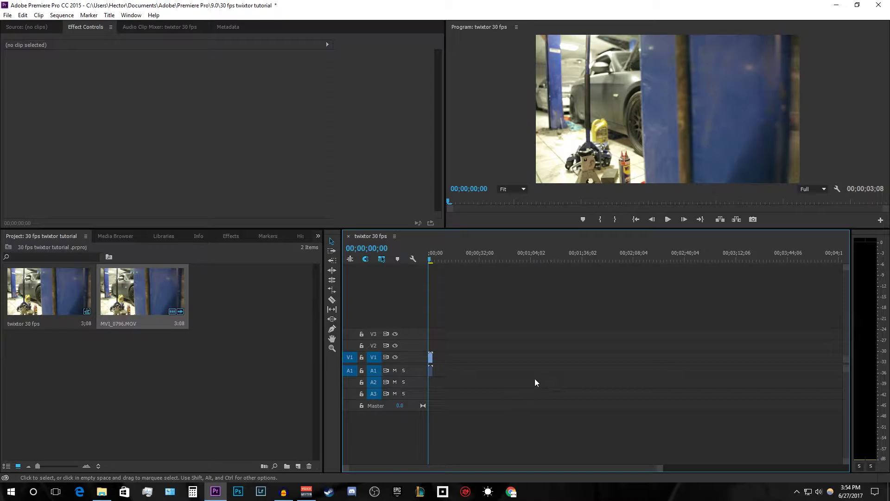
Play the sequence through once and mute audio track A1.
{"action": "left_click", "coordinate": [671, 223]}
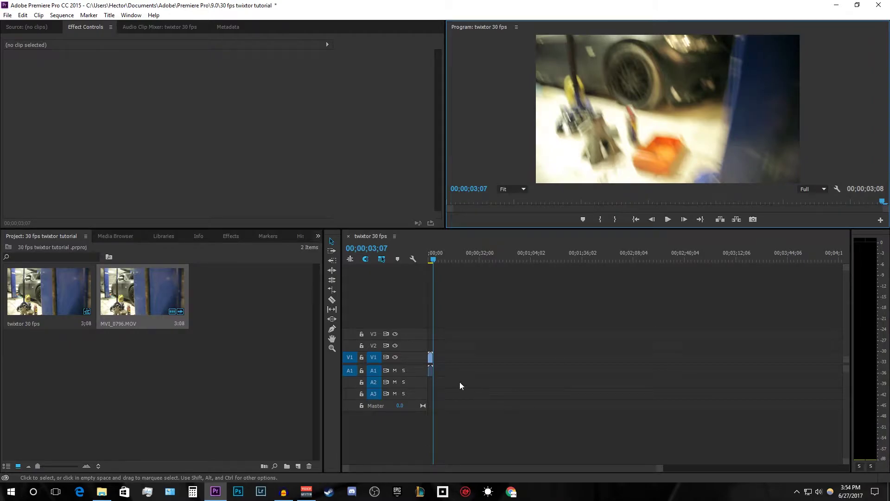
{"action": "left_click", "coordinate": [395, 370]}
{"action": "left_click_drag", "start_coordinate": [663, 468], "coordinate": [618, 467]}
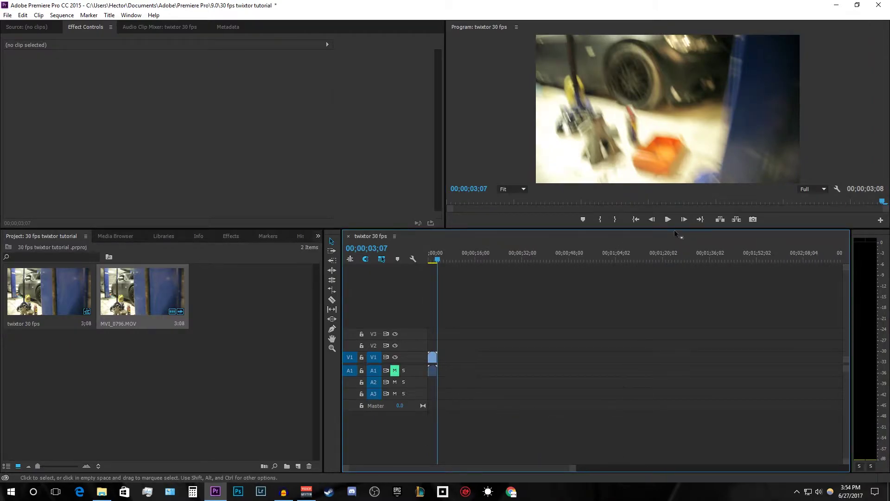
Play the original clip again from the start and return the playhead to the beginning of the sequence.
{"action": "left_click", "coordinate": [636, 219]}
{"action": "left_click", "coordinate": [668, 219]}
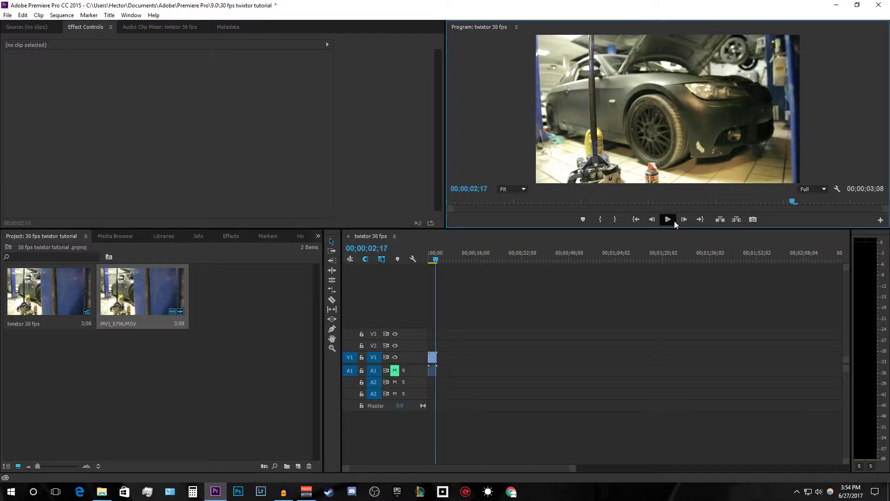
{"action": "left_click_drag", "start_coordinate": [439, 260], "coordinate": [423, 265]}
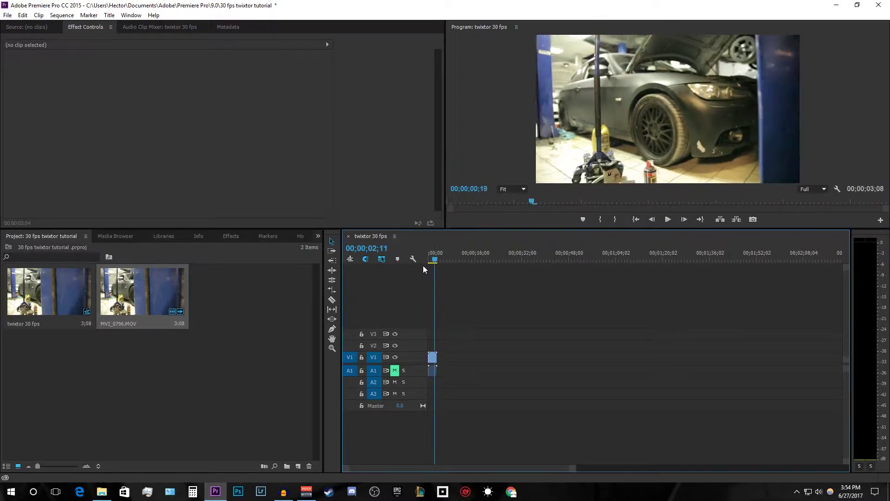
{"action": "left_click_drag", "start_coordinate": [577, 466], "coordinate": [613, 466]}
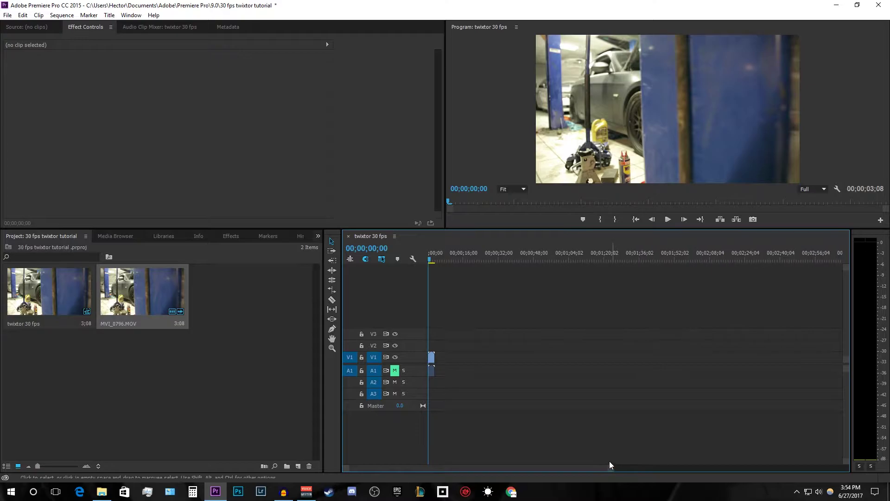
Search the effects for "tw" and apply Twixtor Pro to the MVI_0796.MOV clip on track V1.
{"action": "left_click", "coordinate": [231, 236]}
{"action": "left_click", "coordinate": [58, 249]}
{"action": "type", "text": "tw"}
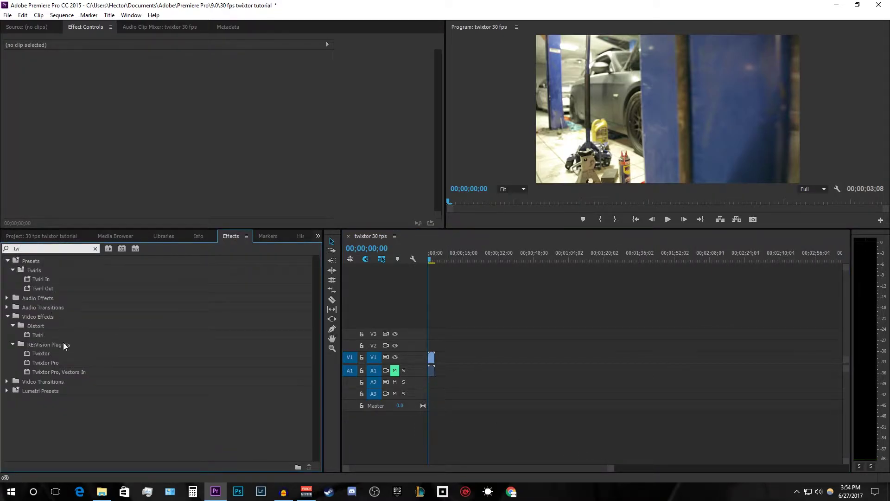
{"action": "left_click_drag", "start_coordinate": [45, 362], "coordinate": [432, 358]}
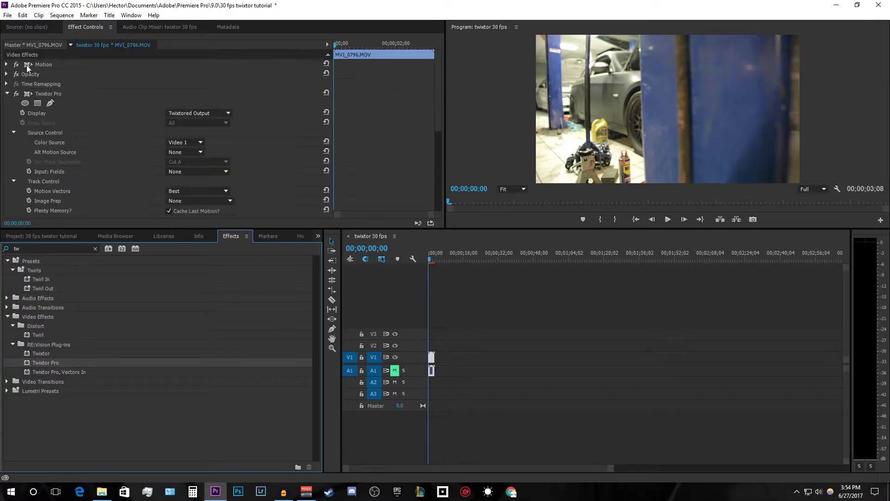
Examine the Twixtor Pro settings down to Speed % and play the clip from the start at its current speed.
{"action": "scroll", "coordinate": [59, 180], "scroll_direction": "down", "scroll_amount": 2}
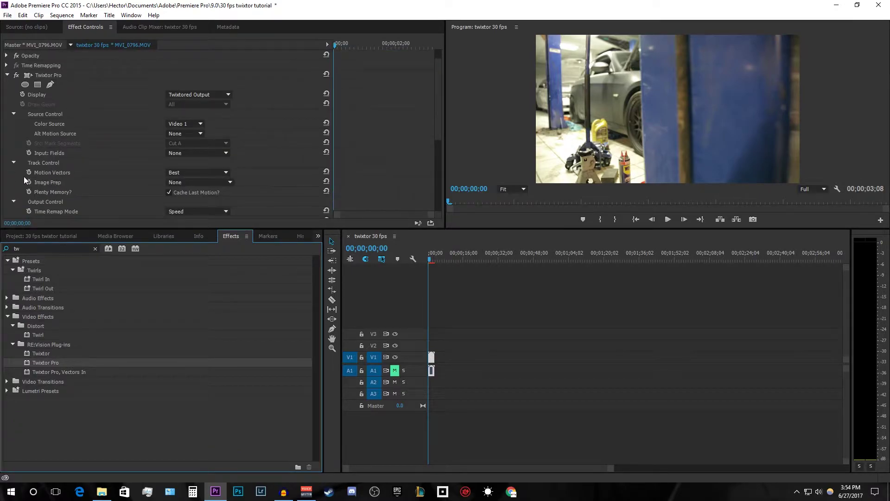
{"action": "scroll", "coordinate": [106, 164], "scroll_direction": "up", "scroll_amount": 2}
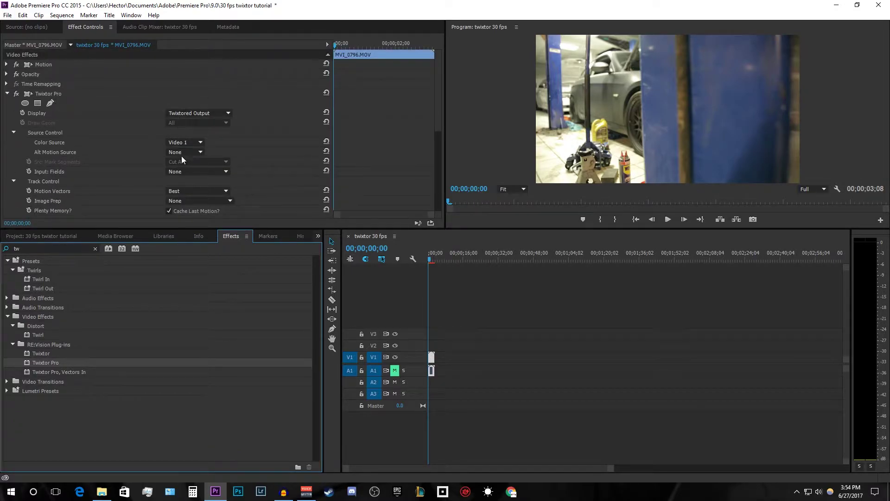
{"action": "scroll", "coordinate": [118, 161], "scroll_direction": "down", "scroll_amount": 2}
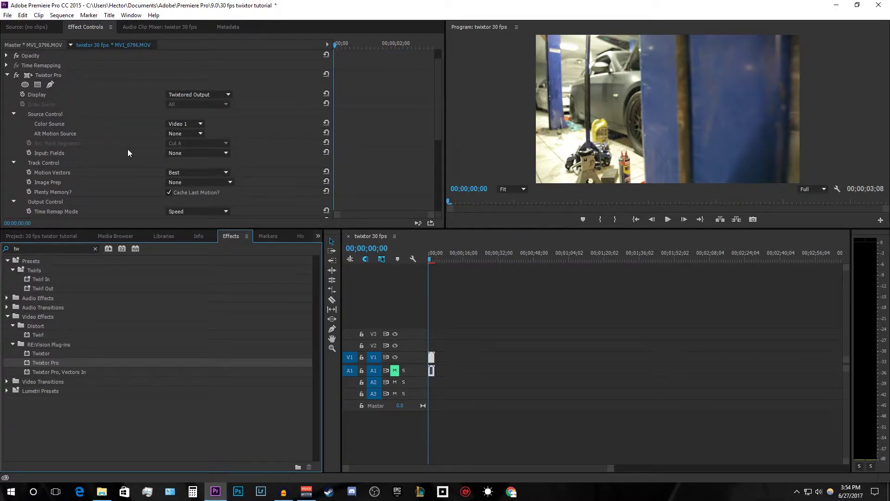
{"action": "scroll", "coordinate": [128, 152], "scroll_direction": "down", "scroll_amount": 2}
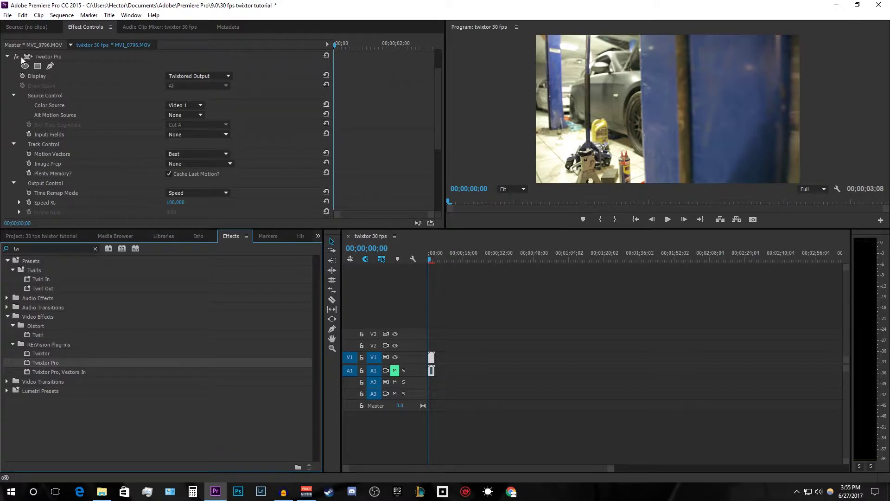
{"action": "left_click", "coordinate": [177, 203]}
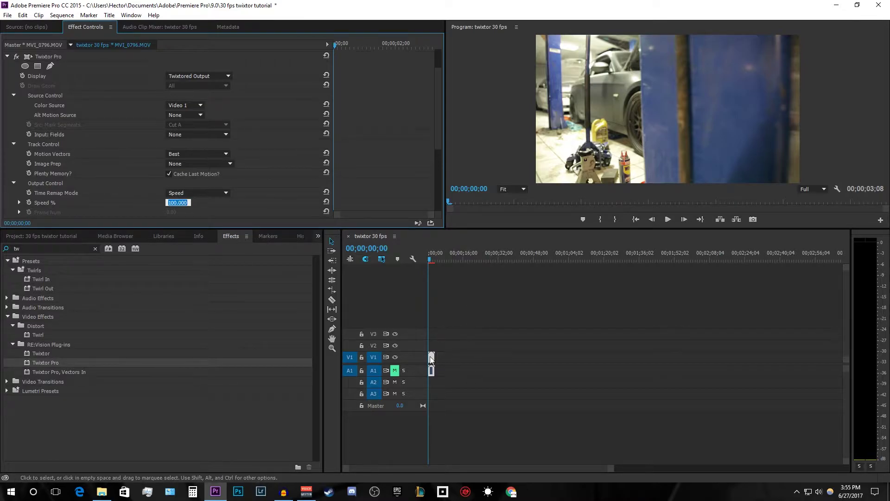
{"action": "left_click", "coordinate": [430, 258]}
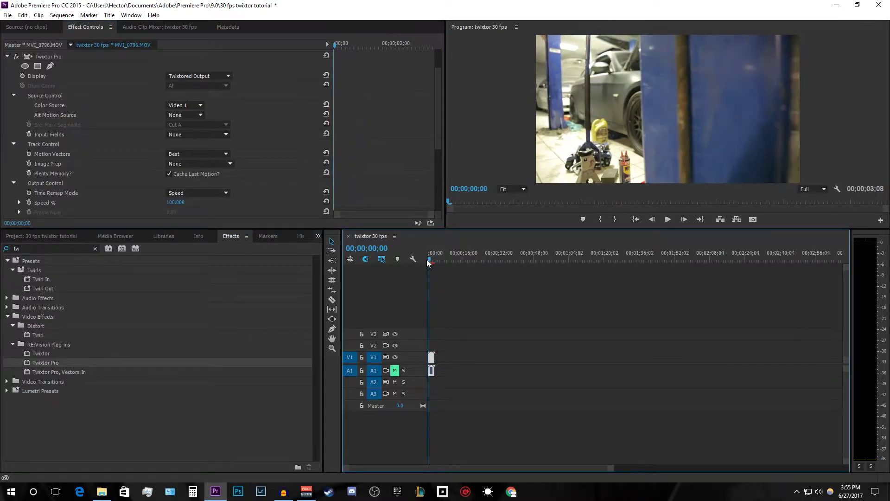
{"action": "mouse_move", "coordinate": [427, 259]}
{"action": "left_mouse_down"}
{"action": "mouse_move", "coordinate": [437, 266]}
{"action": "mouse_move", "coordinate": [427, 271]}
{"action": "left_mouse_up"}
{"action": "left_click", "coordinate": [670, 220]}
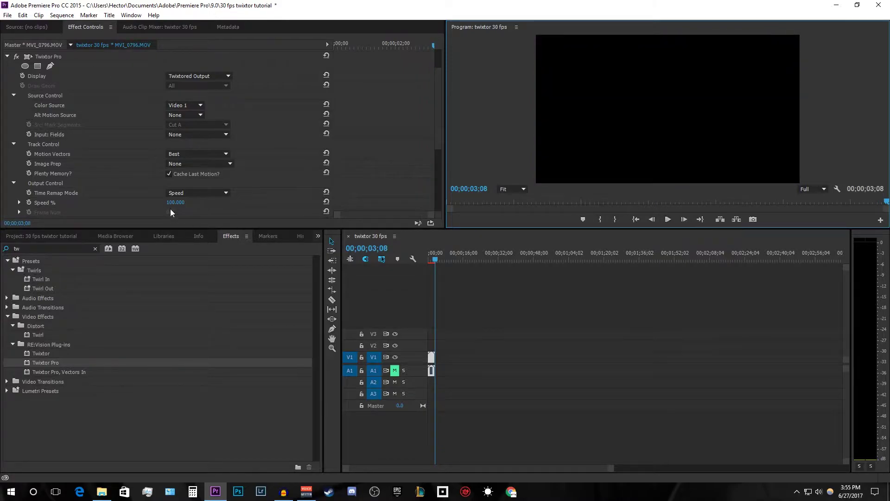
Set Twixtor Pro's Speed % to 50 and preview the slowed clip from the start of the sequence.
{"action": "left_click", "coordinate": [176, 203]}
{"action": "type", "text": "50"}
{"action": "key", "text": "Return"}
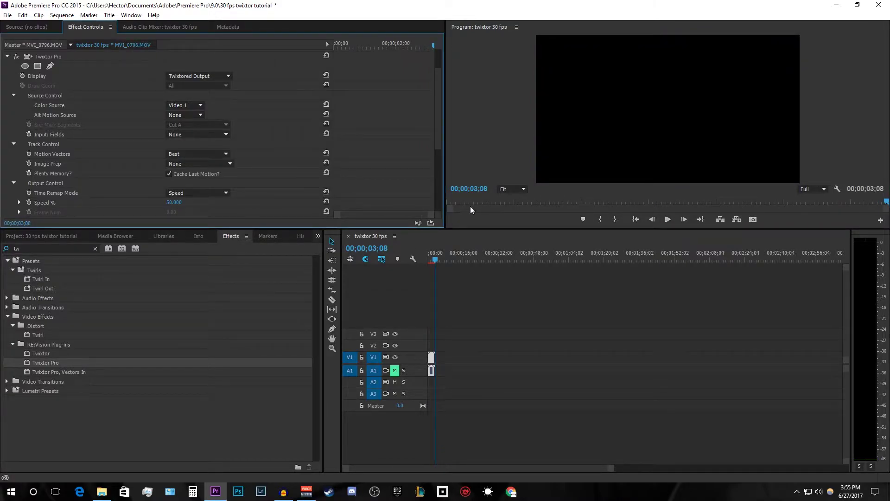
{"action": "left_click", "coordinate": [435, 261]}
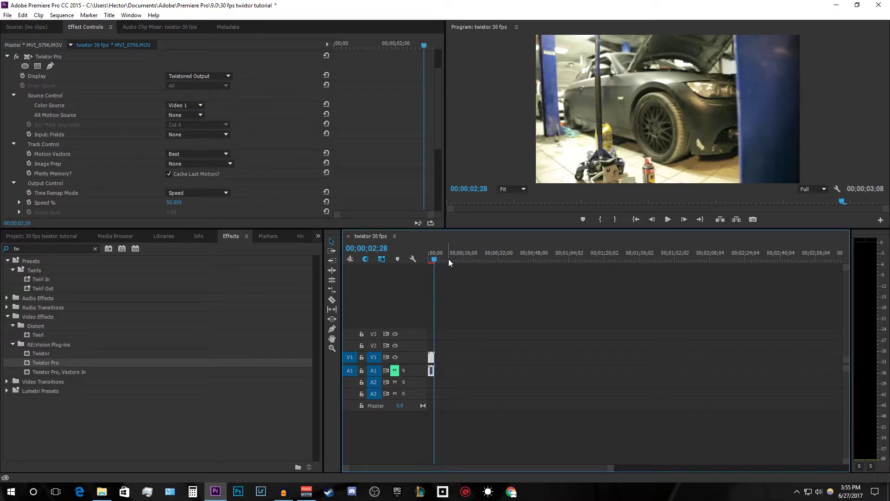
{"action": "left_click_drag", "start_coordinate": [432, 259], "coordinate": [419, 266]}
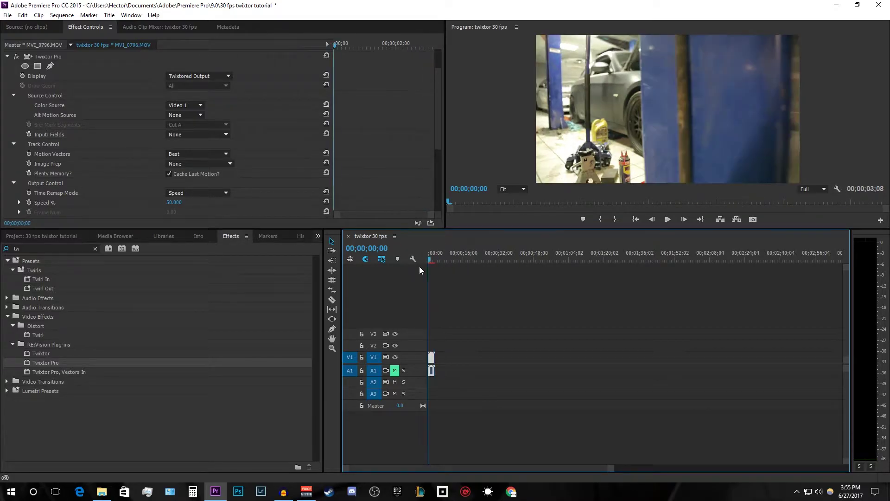
{"action": "key", "text": "space"}
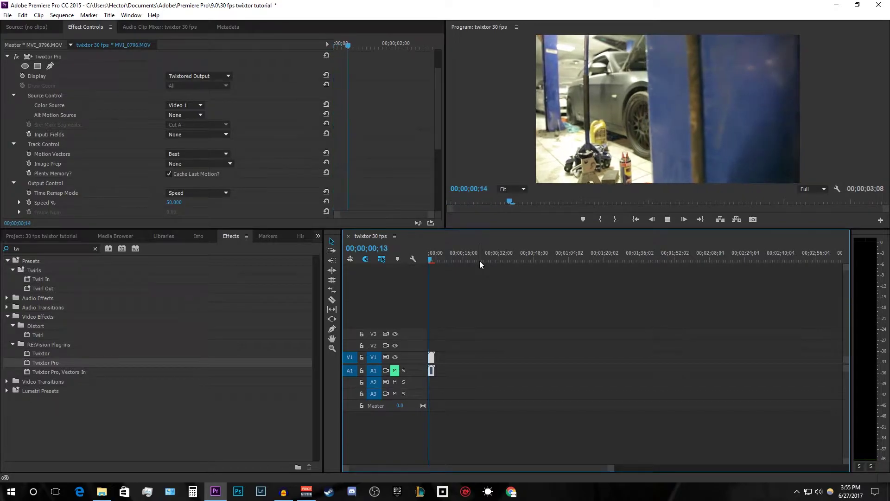
{"action": "key", "text": "space"}
Set the program preview's playback resolution to 1/2, replay the clip and return the playhead to the start.
{"action": "key", "text": "Home"}
{"action": "left_click", "coordinate": [813, 189]}
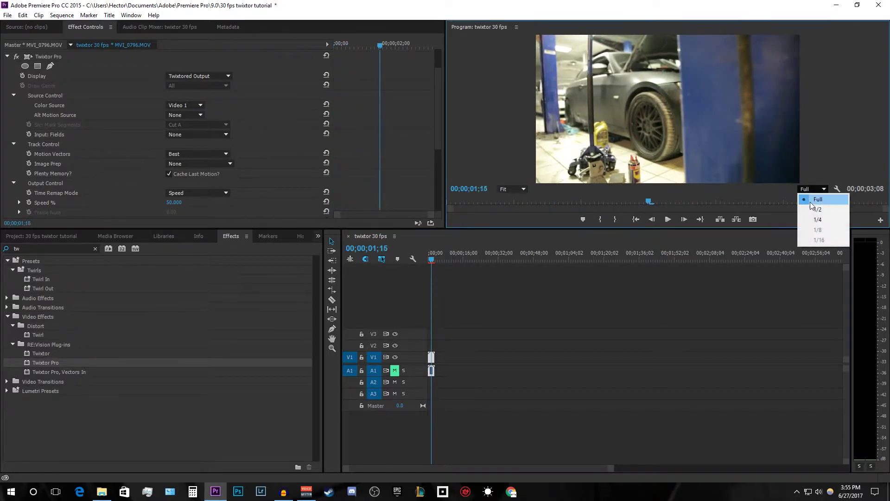
{"action": "left_click", "coordinate": [810, 206]}
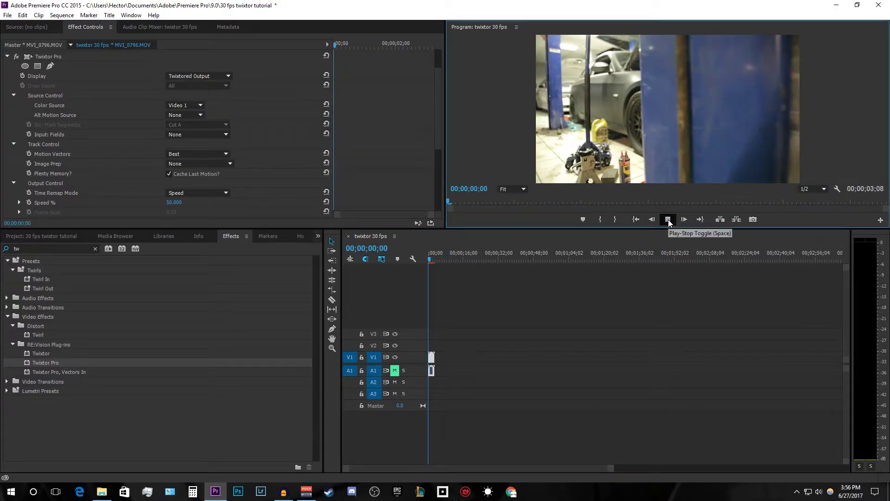
{"action": "left_click", "coordinate": [669, 219]}
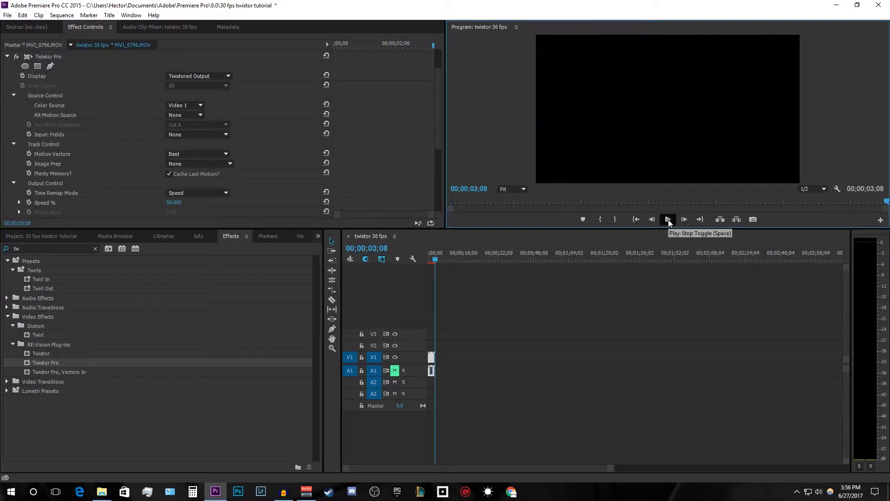
{"action": "left_click", "coordinate": [669, 219]}
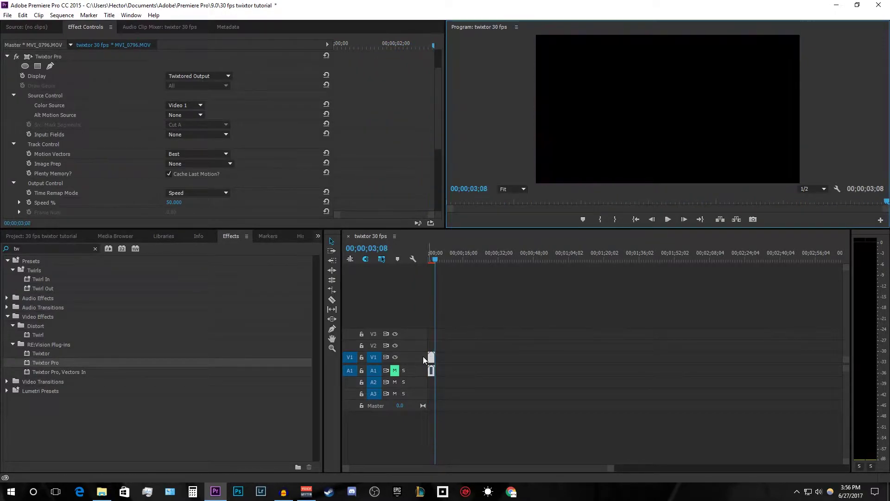
{"action": "left_click", "coordinate": [428, 263]}
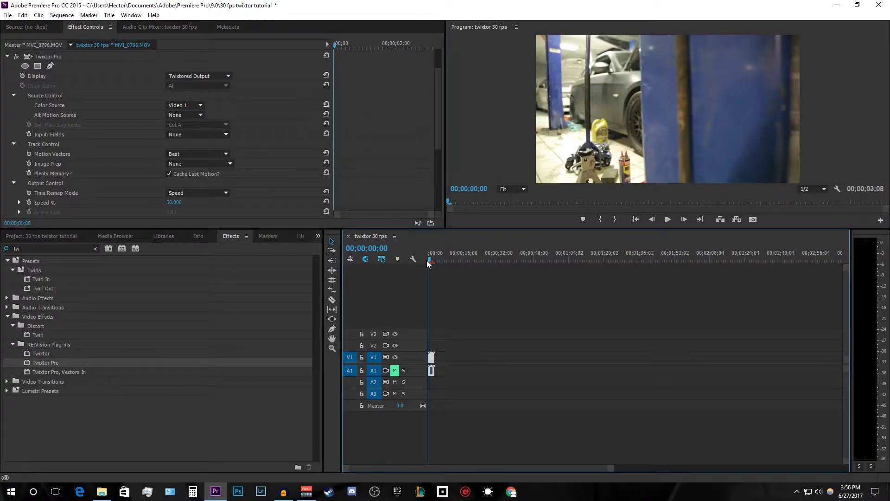
Set Twixtor Pro's Speed % to 20 and play the clip from the start to judge the slow motion.
{"action": "left_click", "coordinate": [177, 201]}
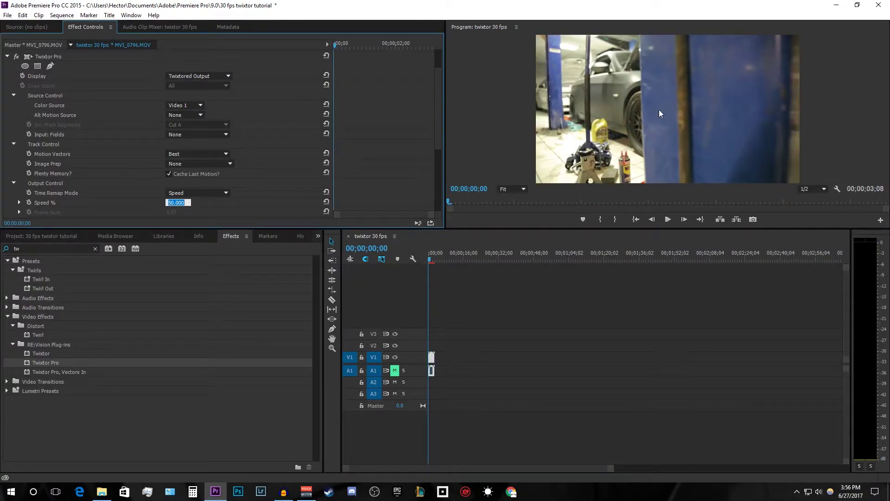
{"action": "type", "text": "20"}
{"action": "key", "text": "Return"}
{"action": "left_click", "coordinate": [642, 219]}
{"action": "left_click", "coordinate": [668, 220]}
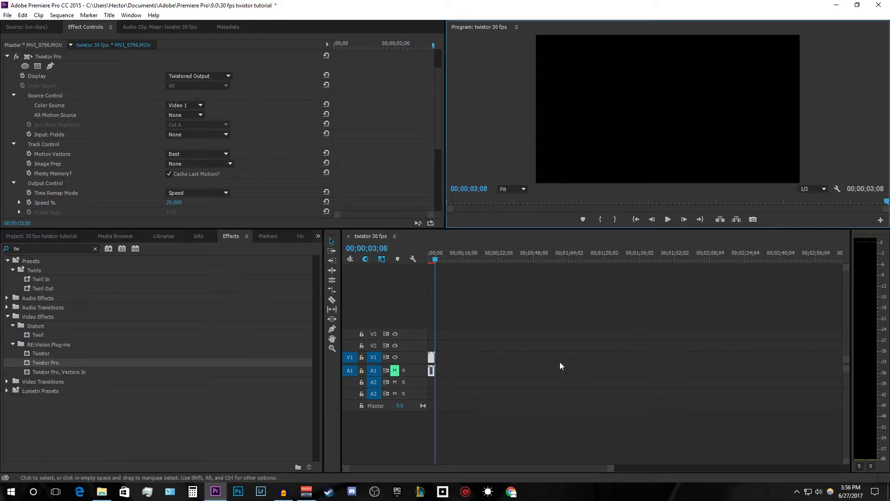
{"action": "left_click", "coordinate": [636, 219]}
{"action": "key", "text": "space"}
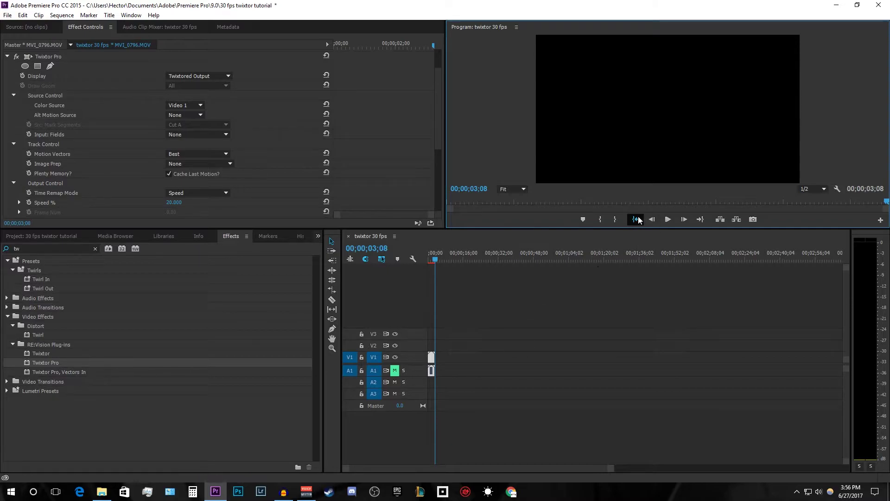
{"action": "left_click", "coordinate": [671, 221]}
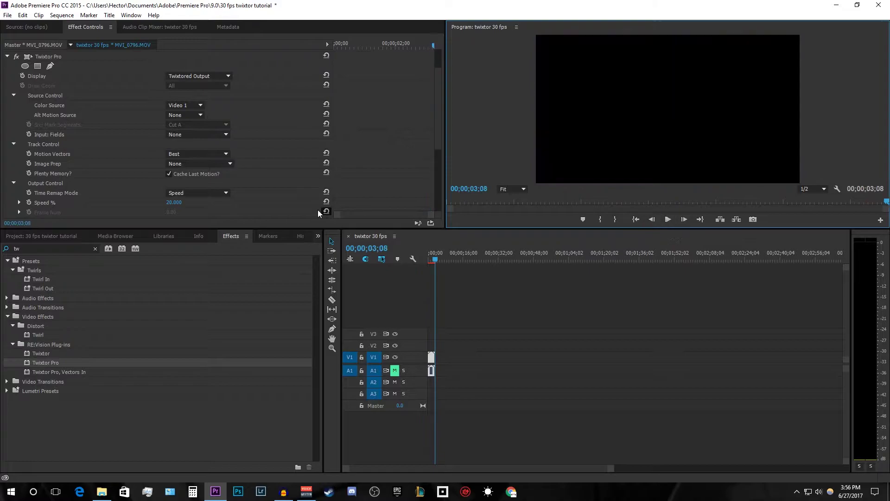
Remove the Twixtor Pro effect from the clip and play the clip without it.
{"action": "scroll", "coordinate": [212, 217], "scroll_direction": "up", "scroll_amount": 2}
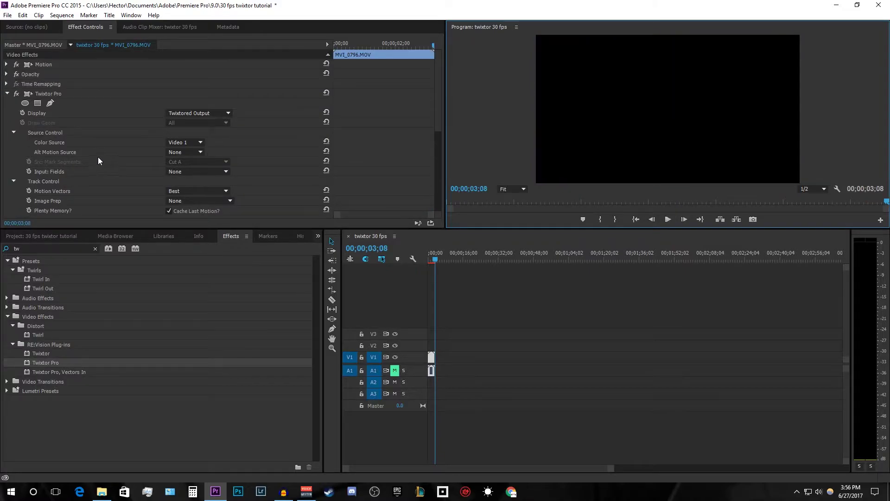
{"action": "left_click", "coordinate": [34, 96]}
{"action": "key", "text": "Delete"}
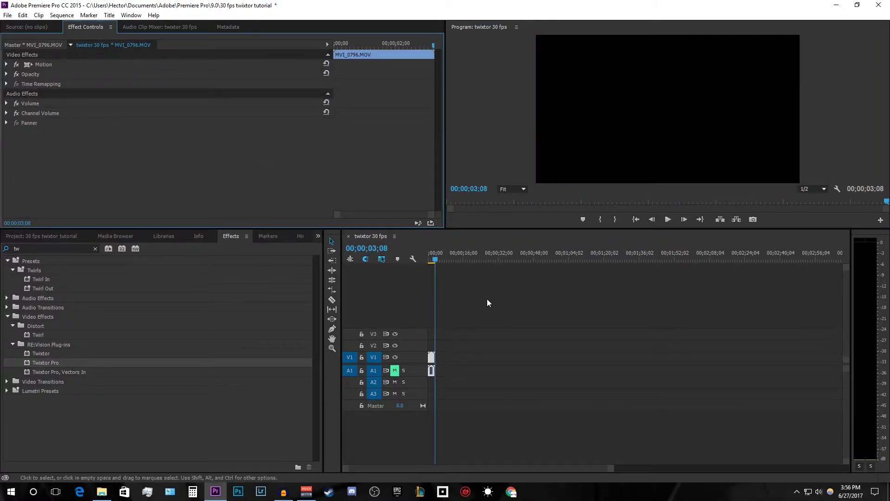
{"action": "key", "text": "space"}
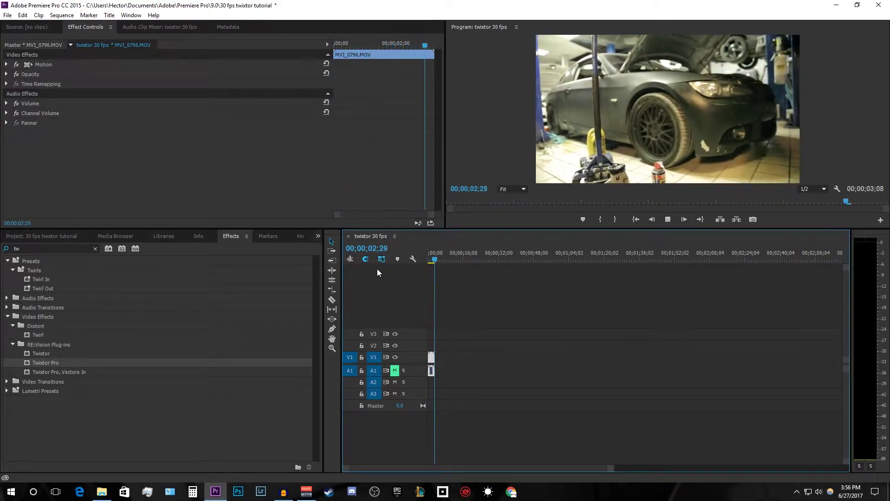
Extend the sequence's in-to-out range from the start to a duration of about 00;00;17;21, and play from the start.
{"action": "left_click", "coordinate": [434, 257]}
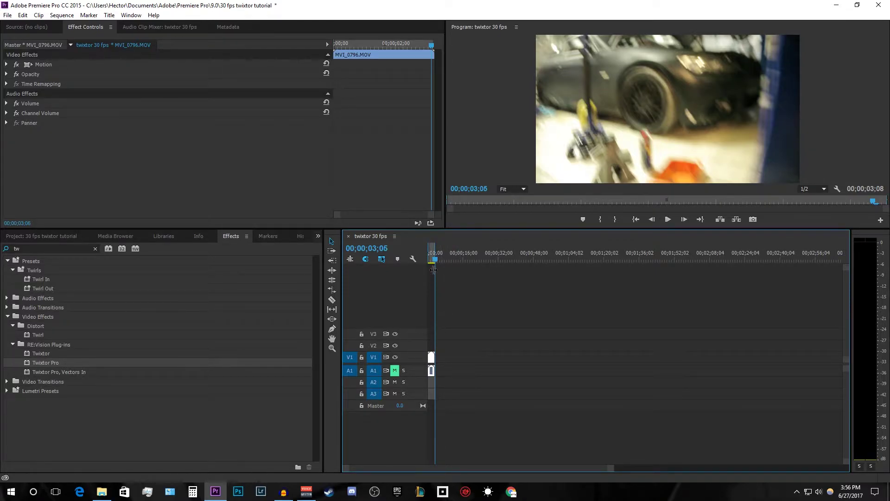
{"action": "left_click_drag", "start_coordinate": [434, 253], "coordinate": [467, 253]}
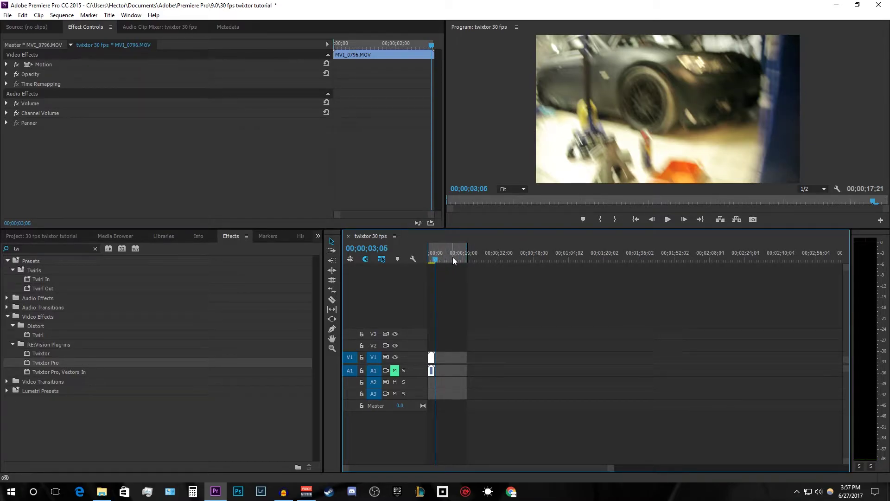
{"action": "left_click", "coordinate": [429, 260]}
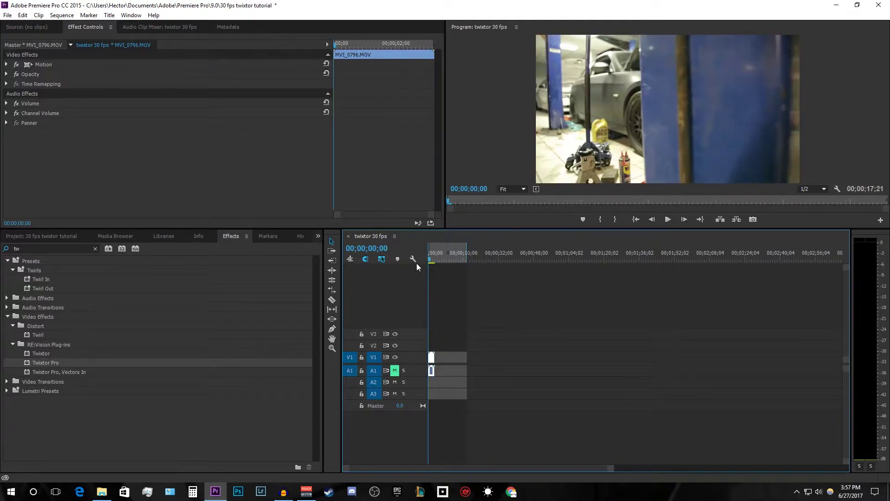
{"action": "mouse_move", "coordinate": [427, 264]}
{"action": "left_mouse_down"}
{"action": "mouse_move", "coordinate": [453, 262]}
{"action": "mouse_move", "coordinate": [425, 269]}
{"action": "left_mouse_up"}
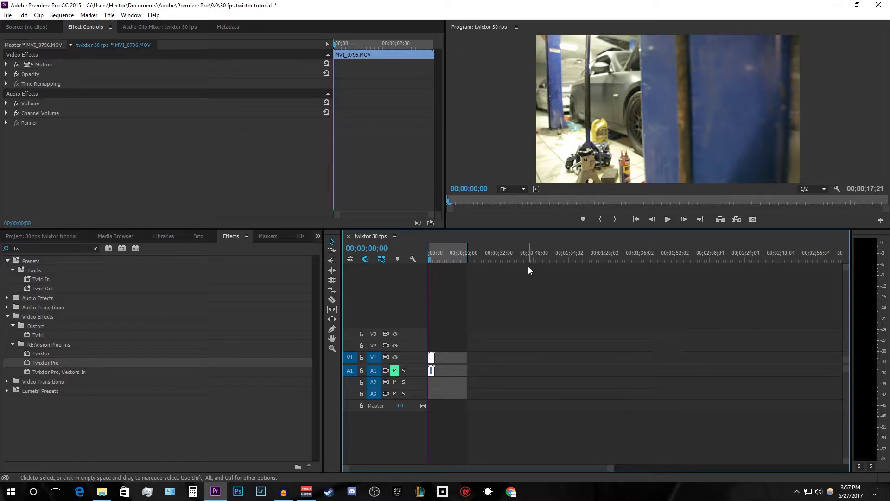
{"action": "key", "text": "space"}
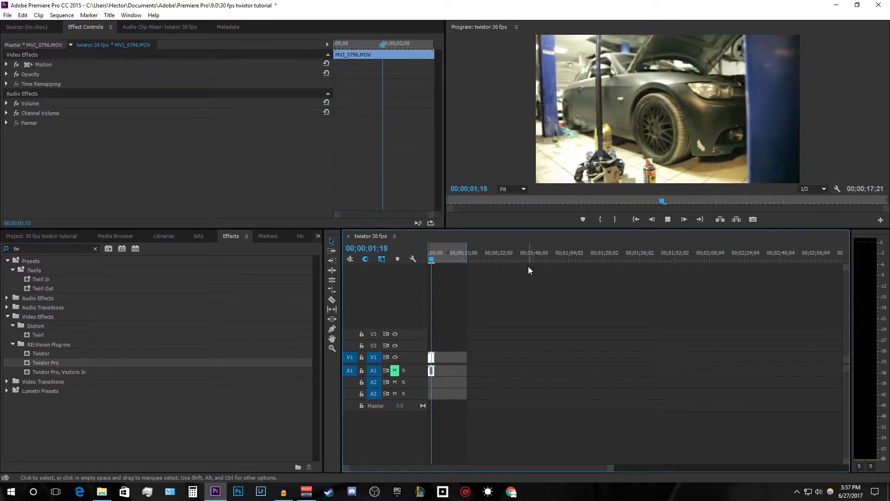
Return the playhead to the start and set the sequence's in-to-out range to a duration of about 00;00;14;10.
{"action": "key", "text": "space"}
{"action": "key", "text": "Home"}
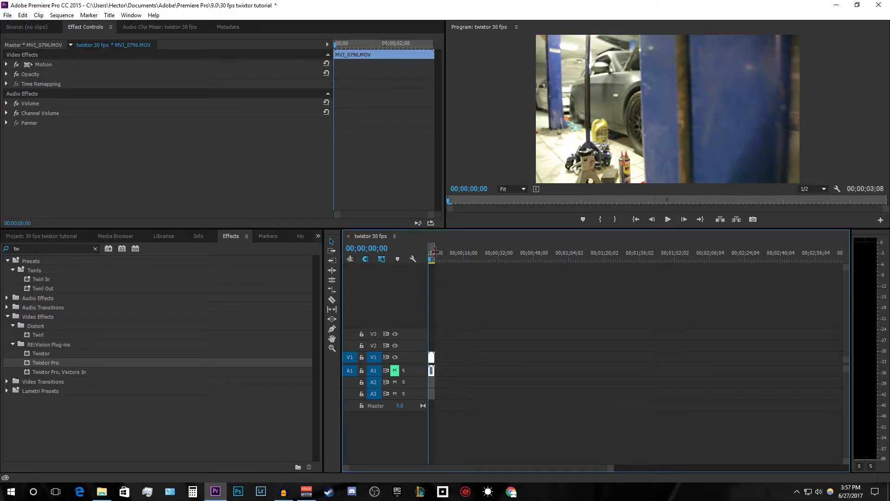
{"action": "left_click", "coordinate": [435, 252]}
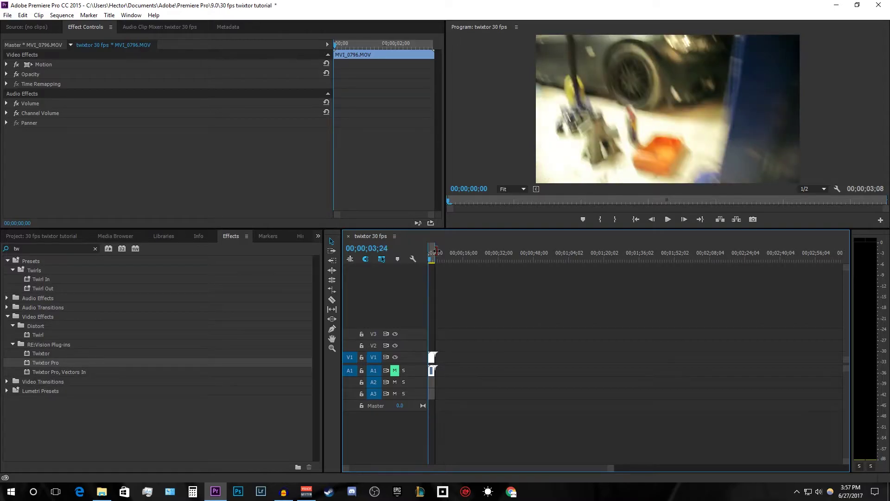
{"action": "left_click_drag", "start_coordinate": [438, 251], "coordinate": [459, 252]}
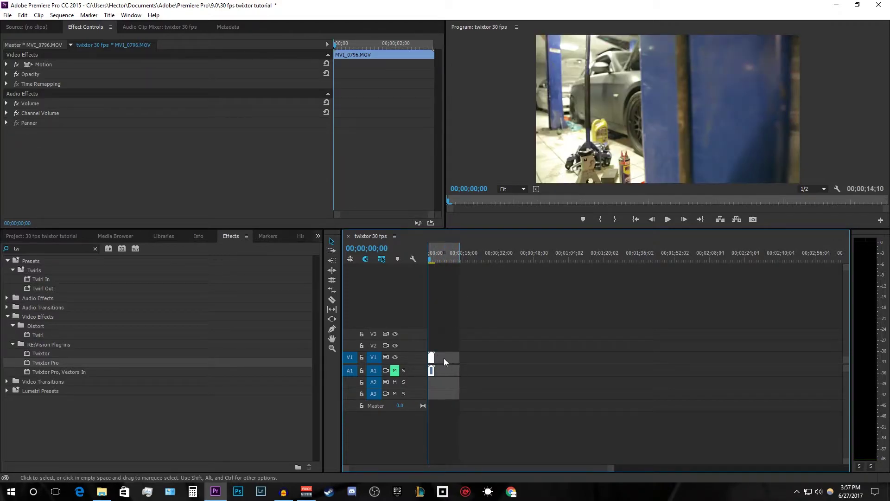
{"action": "left_click", "coordinate": [452, 361]}
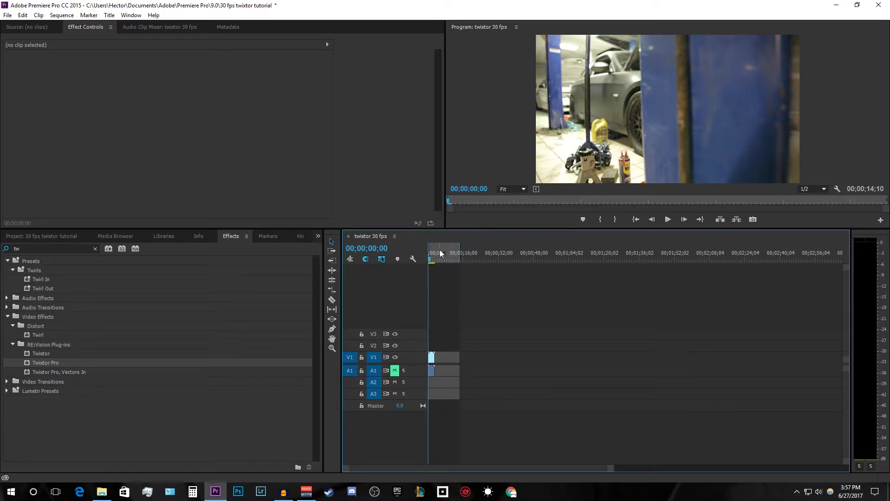
Export the sequence's in-to-out range as twixtor 30 fps.mp4 in H.264 with the Match Source - High bitrate preset.
{"action": "left_click", "coordinate": [8, 17]}
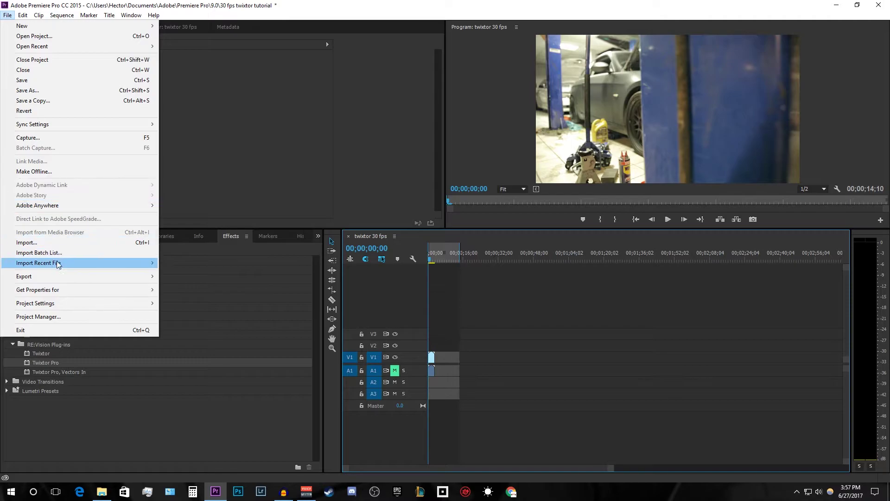
{"action": "mouse_move", "coordinate": [69, 277]}
{"action": "left_click", "coordinate": [219, 276]}
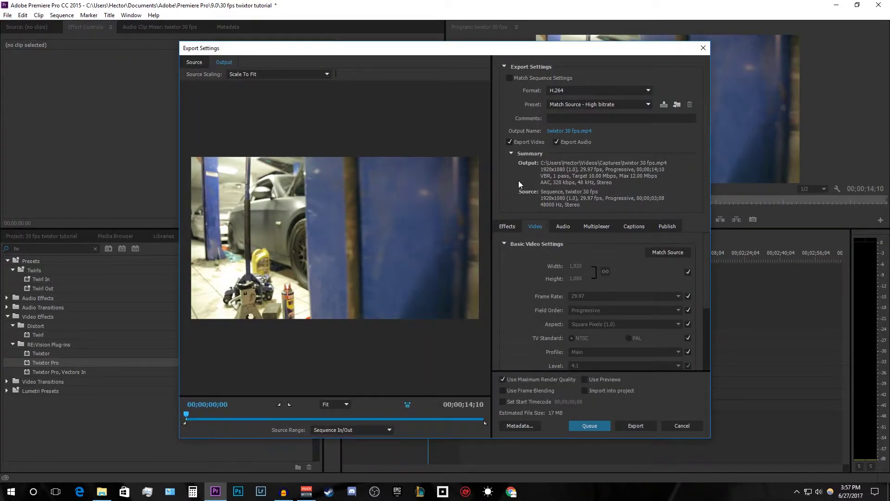
{"action": "left_click", "coordinate": [626, 426]}
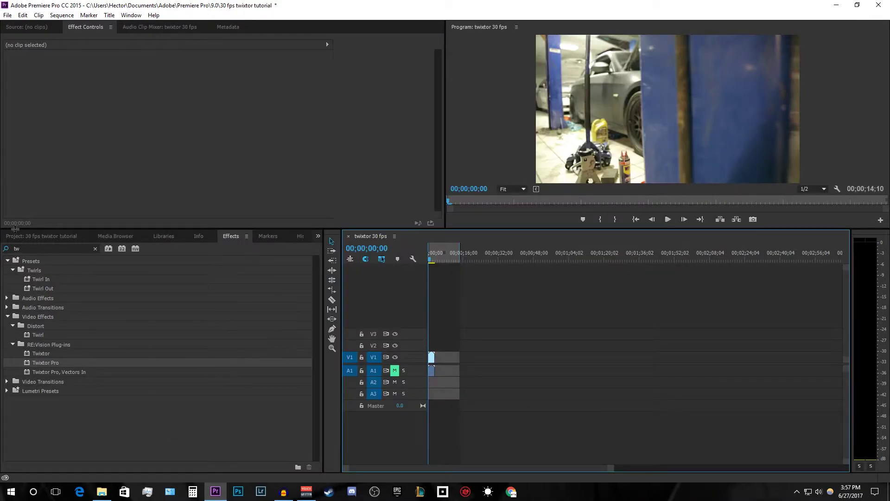
Replace the MVI_0796.MOV clip in the sequence with the imported twixtor 30 fps.mp4, placed on track V2 from the start.
{"action": "left_click", "coordinate": [28, 235]}
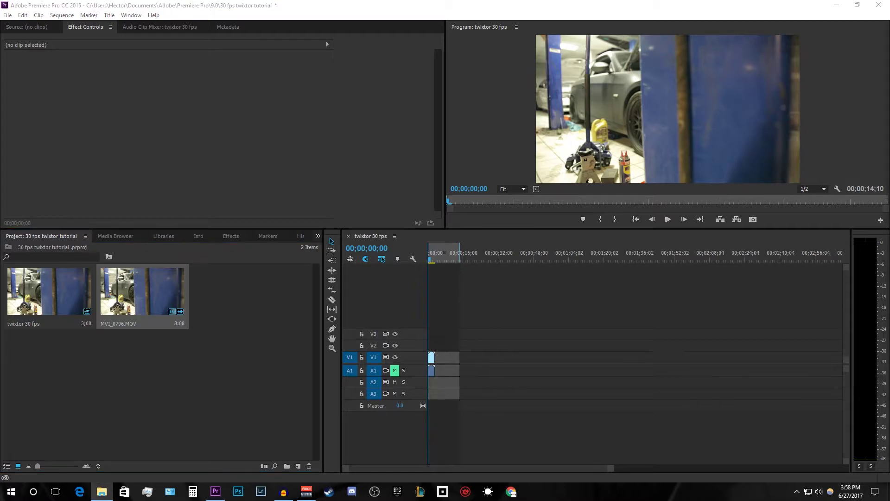
{"action": "left_click_drag", "start_coordinate": [881, 271], "coordinate": [232, 371]}
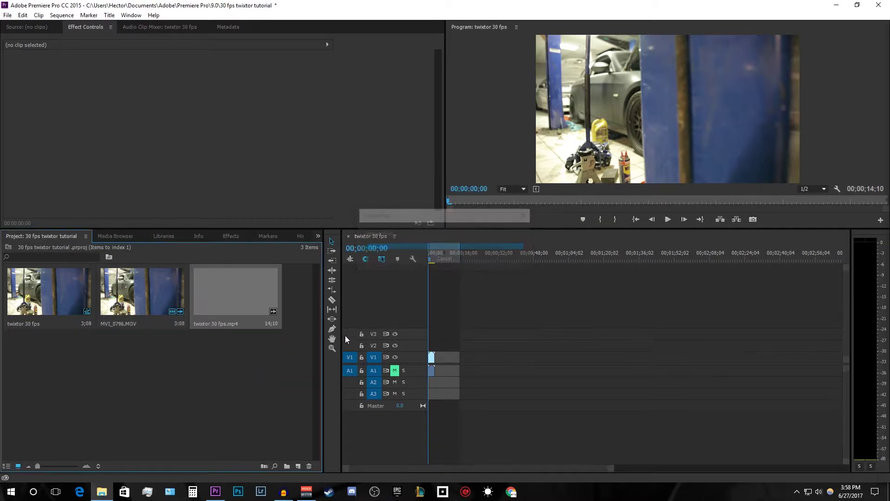
{"action": "left_click_drag", "start_coordinate": [280, 310], "coordinate": [429, 349]}
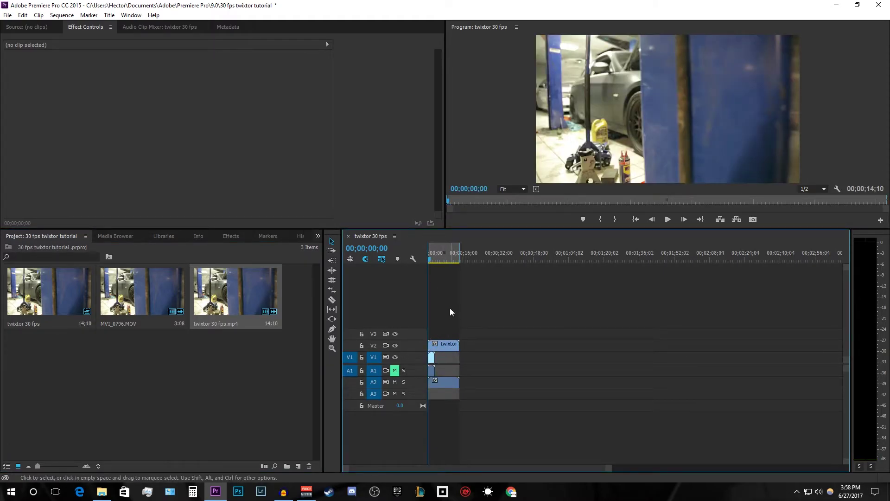
{"action": "left_click_drag", "start_coordinate": [487, 364], "coordinate": [487, 362]}
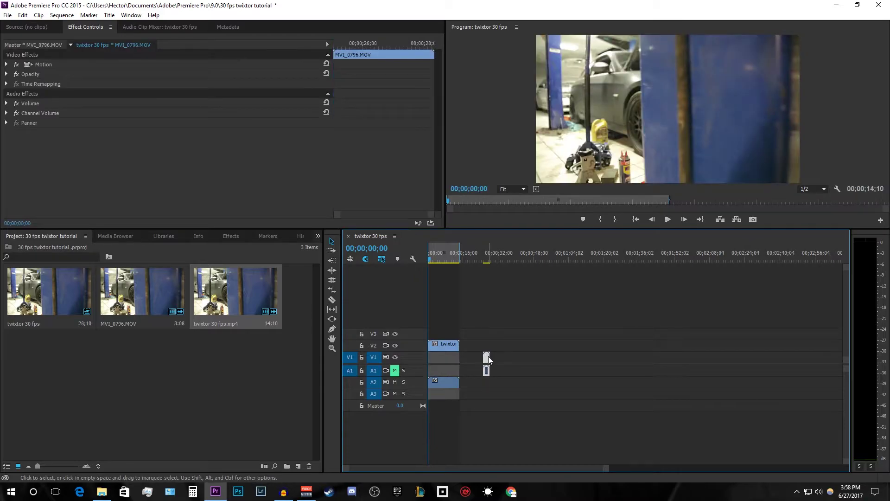
{"action": "key", "text": "Delete"}
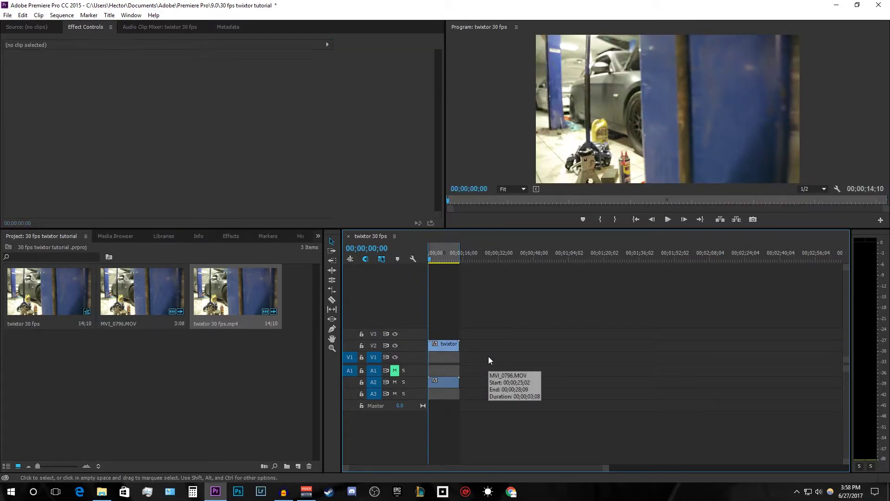
Apply the Twixtor Pro effect to the twixtor 30 fps.mp4 clip and set its Speed % to 50.
{"action": "left_click", "coordinate": [230, 236]}
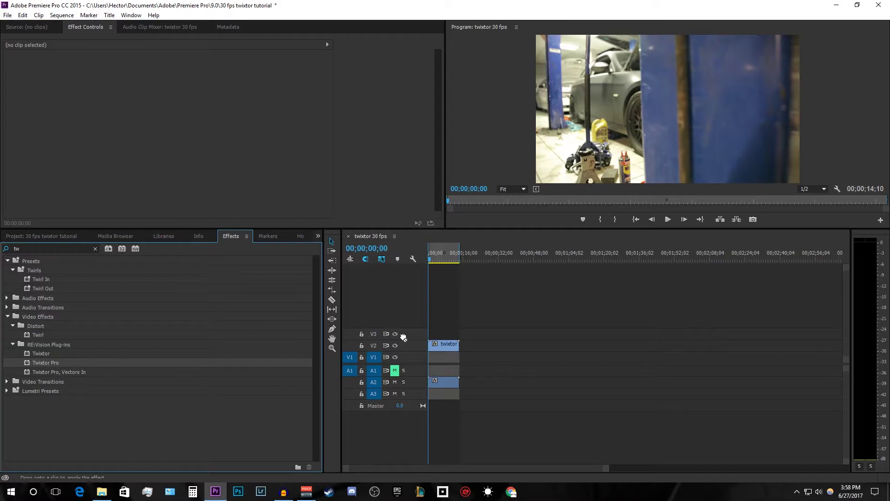
{"action": "left_click_drag", "start_coordinate": [403, 337], "coordinate": [443, 345]}
{"action": "scroll", "coordinate": [132, 190], "scroll_direction": "down", "scroll_amount": 2}
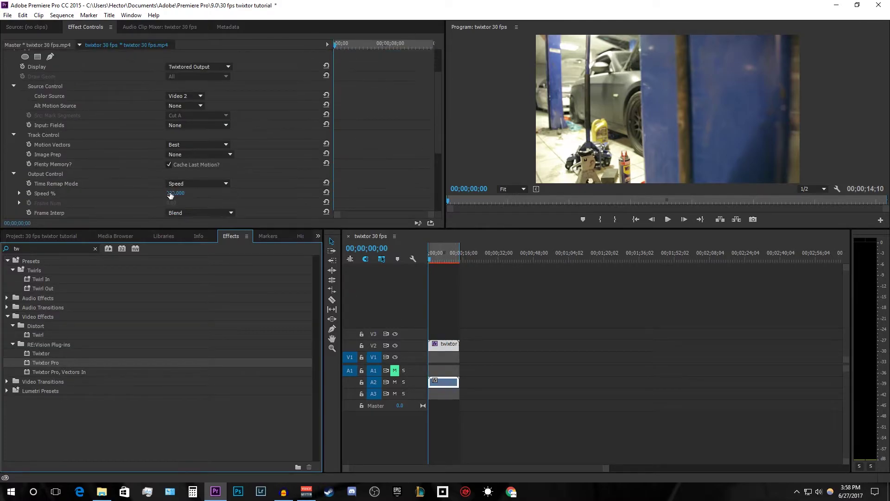
{"action": "left_click", "coordinate": [177, 193]}
{"action": "type", "text": "50"}
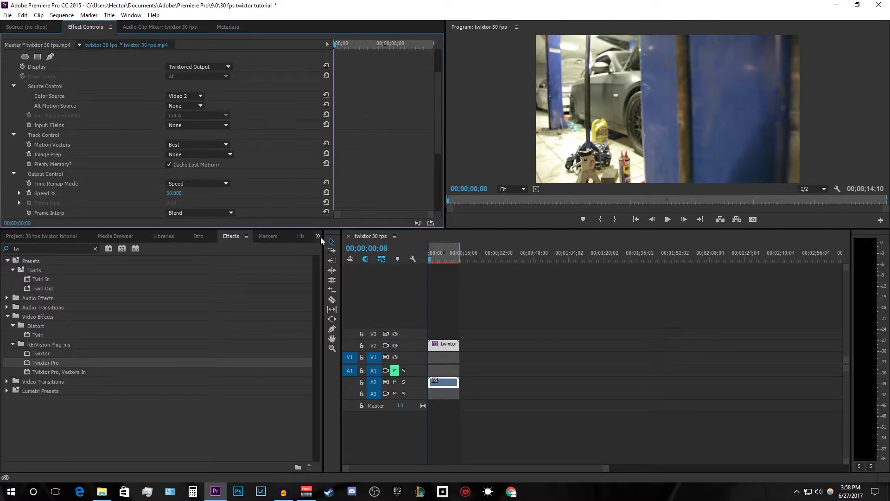
Scrub through the middle of the twixtor 30 fps.mp4 clip and play it from the start to judge the slow motion.
{"action": "left_click", "coordinate": [445, 259]}
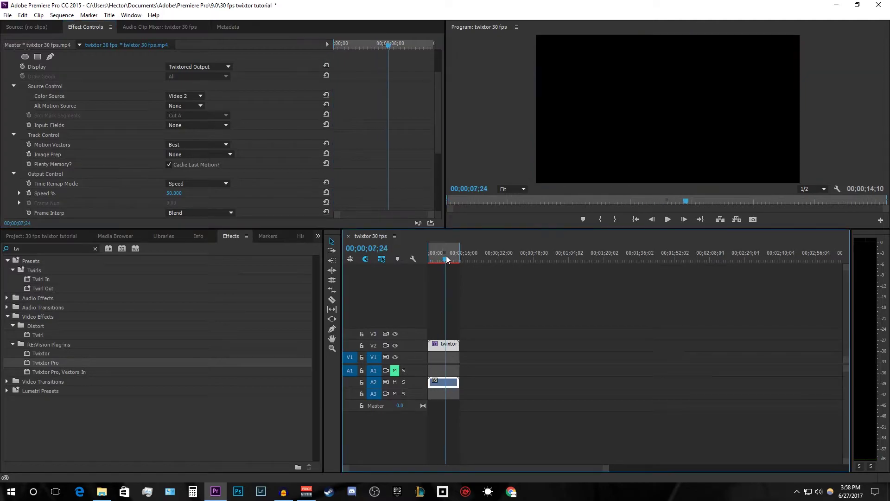
{"action": "left_click_drag", "start_coordinate": [446, 259], "coordinate": [442, 260]}
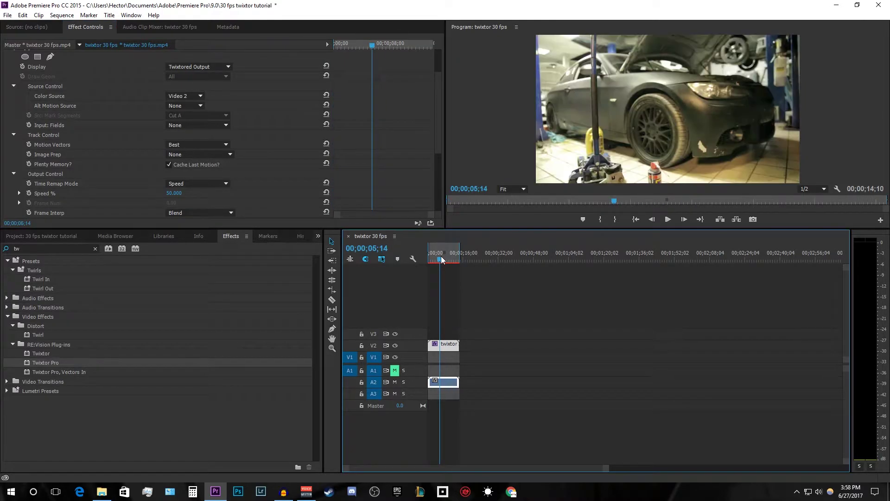
{"action": "left_click", "coordinate": [672, 221]}
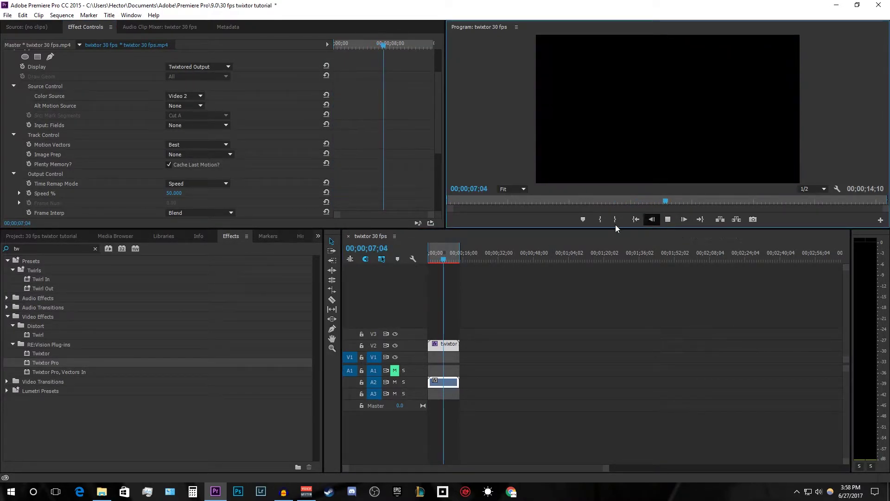
{"action": "left_click", "coordinate": [465, 283]}
{"action": "key", "text": "Home"}
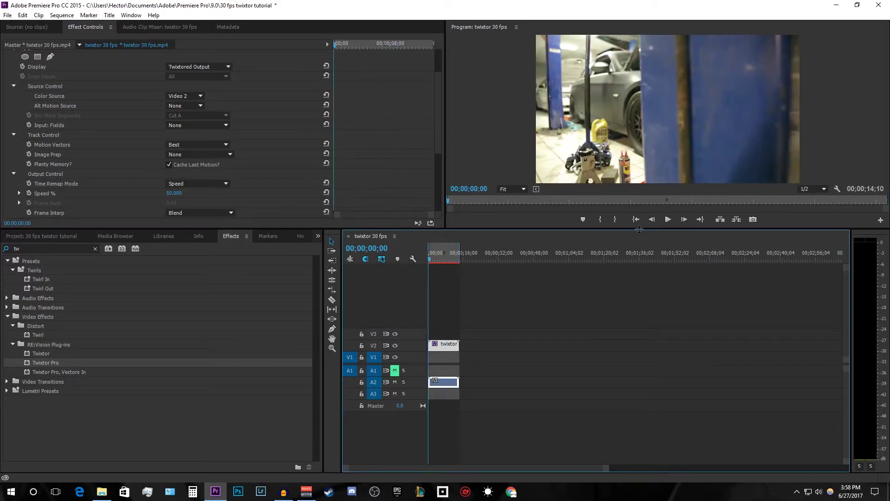
{"action": "left_click", "coordinate": [668, 219]}
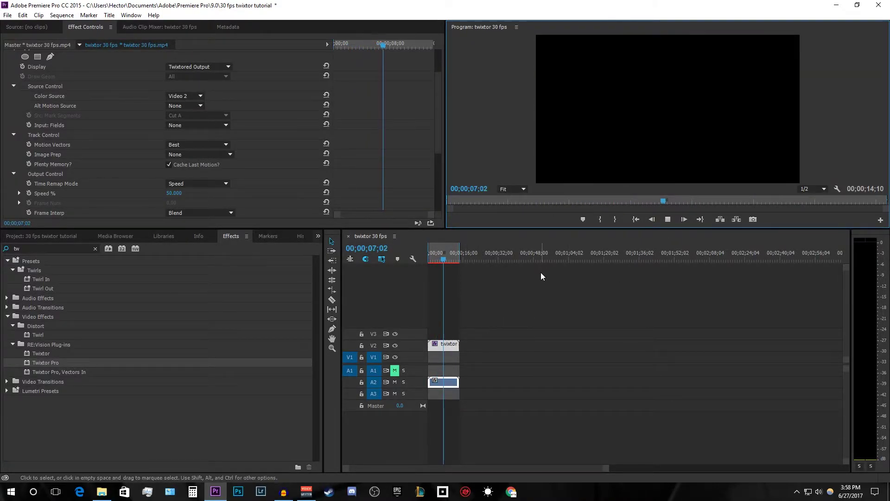
Set Twixtor Pro's Speed % to 20 on the twixtor 30 fps.mp4 clip, play it and return to the start.
{"action": "left_click", "coordinate": [444, 261]}
{"action": "left_click", "coordinate": [176, 193]}
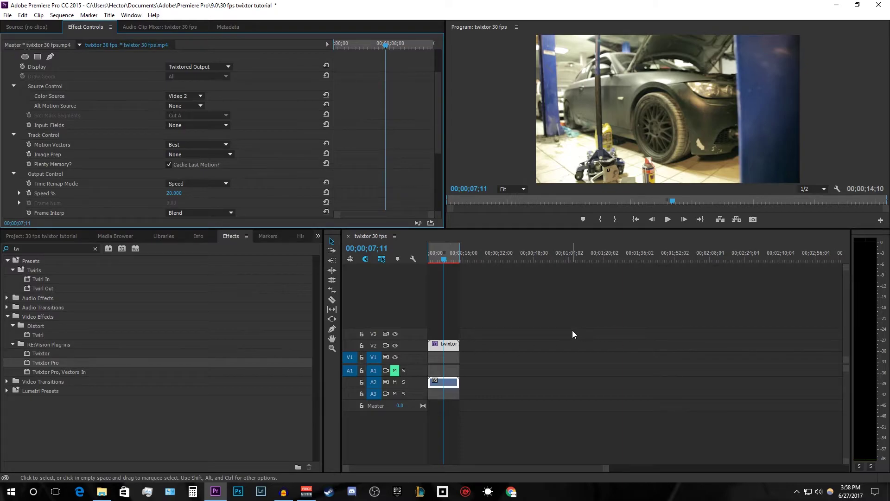
{"action": "key", "text": "ctrl+z"}
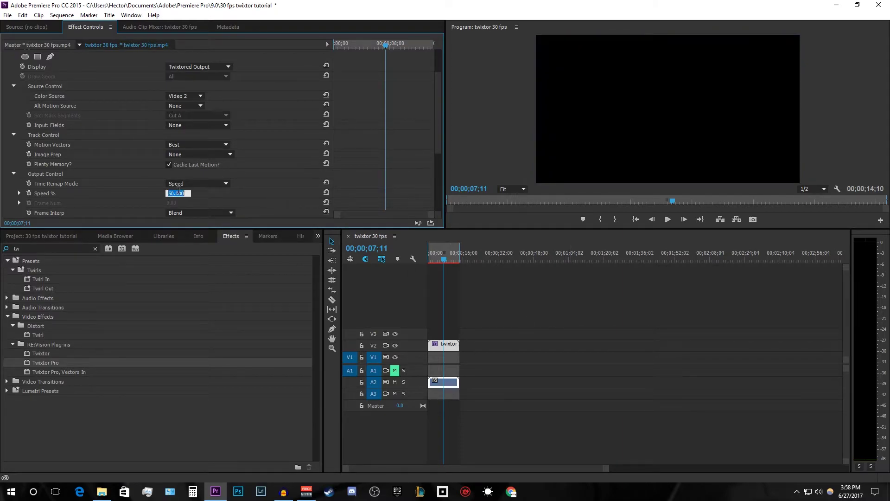
{"action": "type", "text": "20"}
{"action": "key", "text": "Return"}
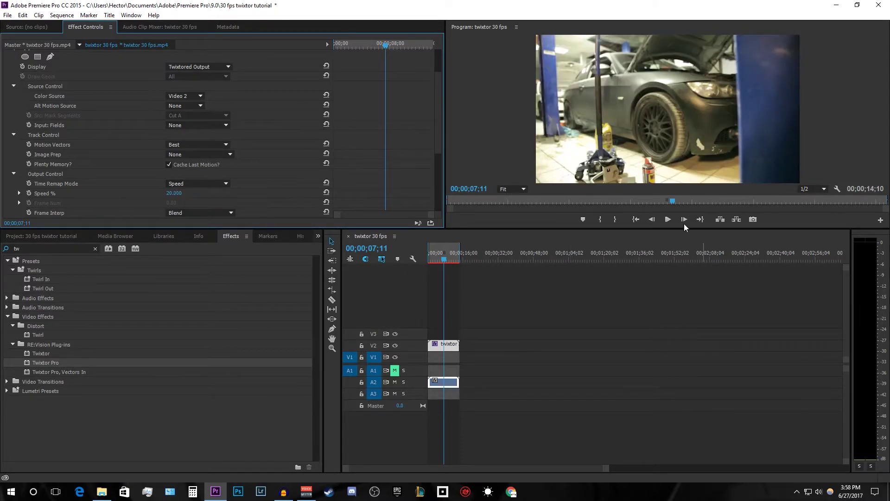
{"action": "left_click", "coordinate": [668, 220]}
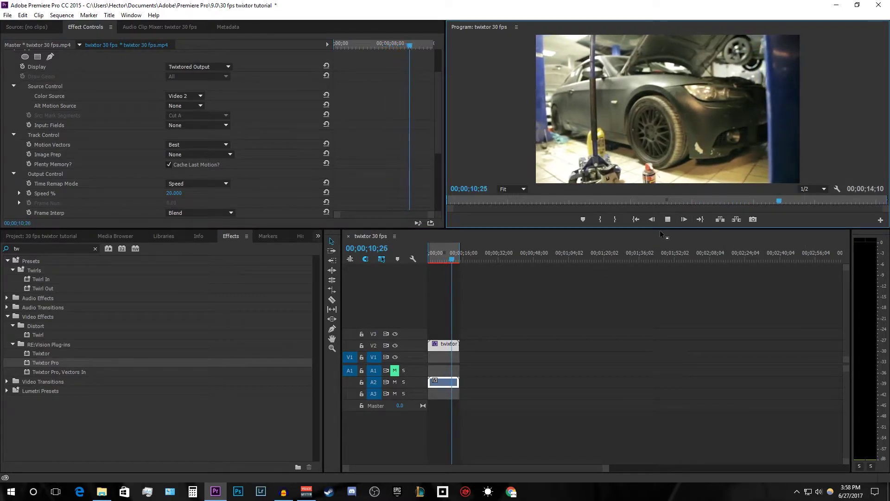
{"action": "left_click", "coordinate": [636, 219]}
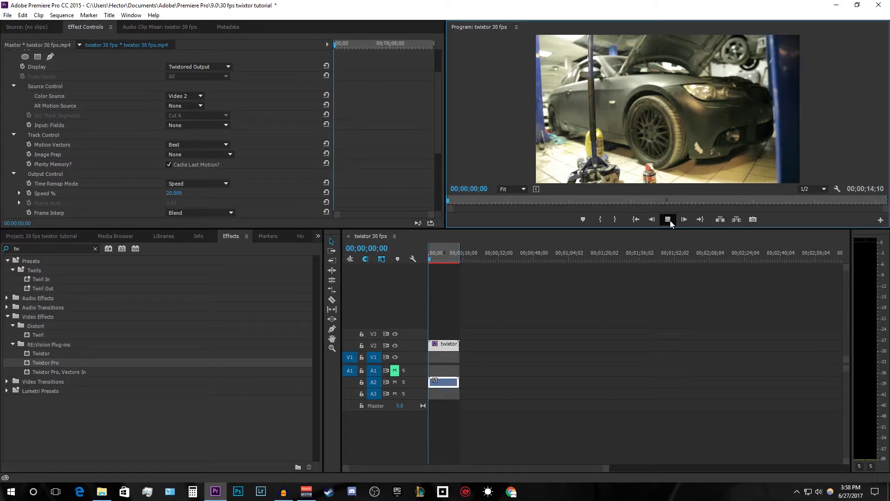
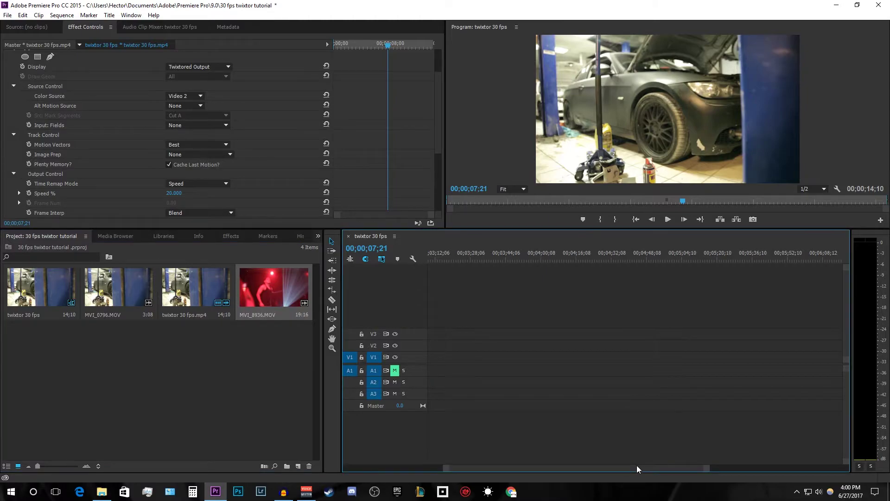
Place MVI_8936.MOV on track V2 directly after the first clip and extend the sequence's out point to its end.
{"action": "left_click_drag", "start_coordinate": [705, 468], "coordinate": [837, 466]}
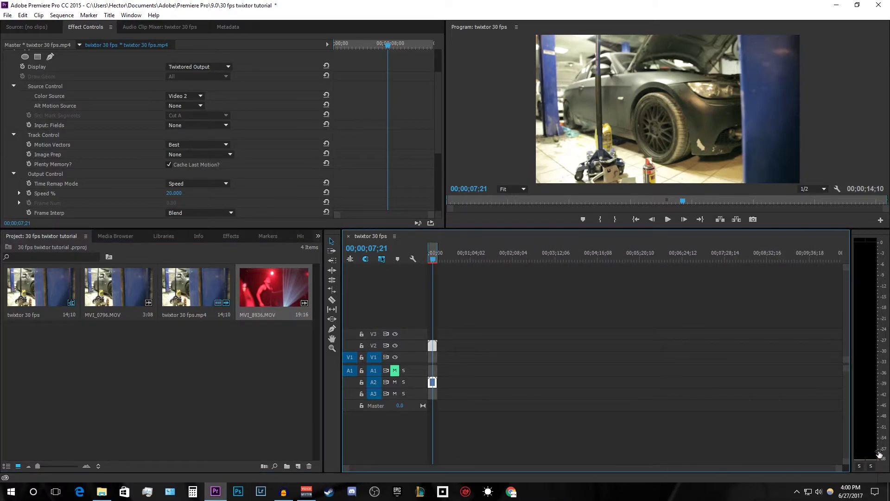
{"action": "left_click_drag", "start_coordinate": [284, 317], "coordinate": [441, 345]}
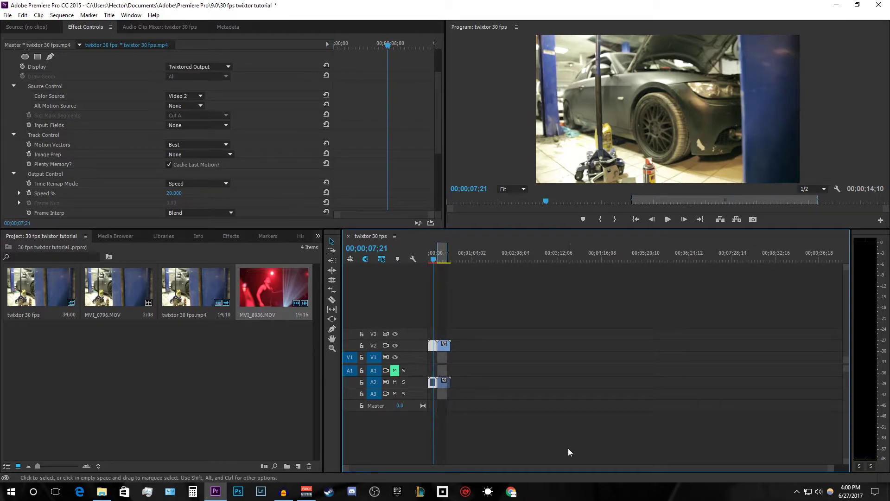
{"action": "left_click_drag", "start_coordinate": [835, 468], "coordinate": [496, 468]}
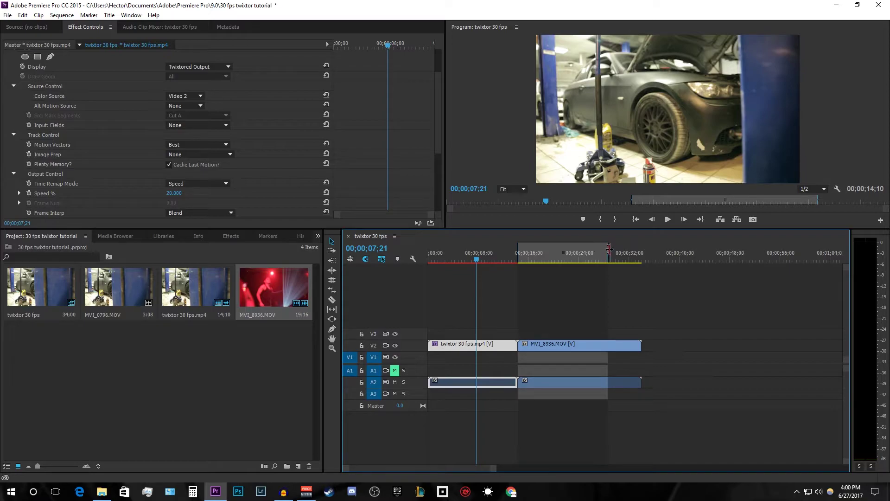
{"action": "left_click_drag", "start_coordinate": [642, 250], "coordinate": [642, 250]}
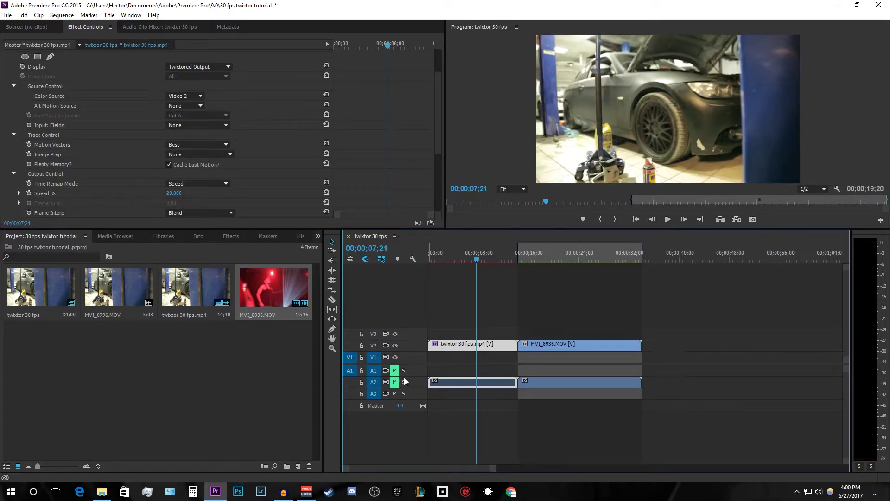
Move the playhead to the beginning of MVI_8936.MOV and play the clip at normal speed.
{"action": "left_click", "coordinate": [667, 219]}
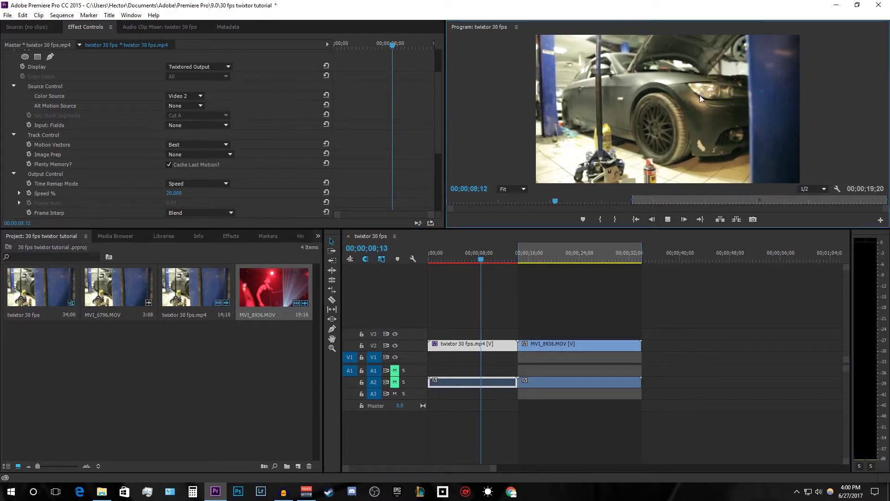
{"action": "left_click_drag", "start_coordinate": [517, 261], "coordinate": [521, 259]}
{"action": "left_click", "coordinate": [668, 221]}
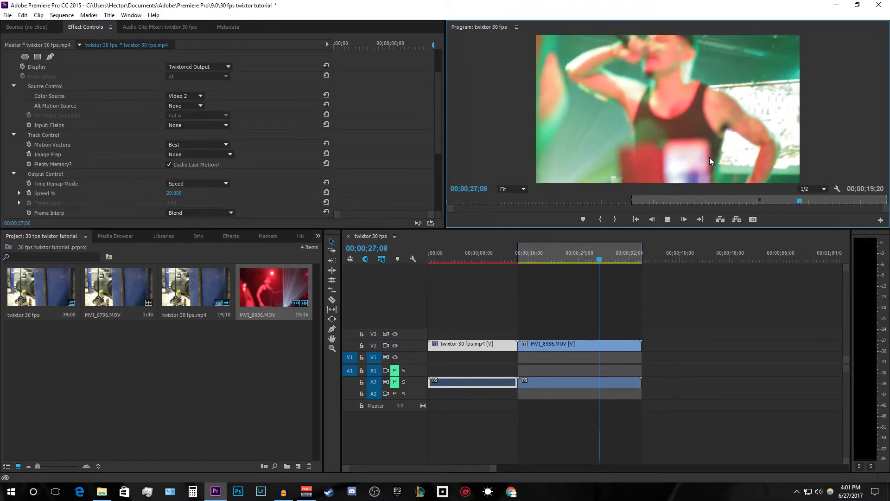
Apply the Twixtor Pro effect to the MVI_8936.MOV clip on track V2.
{"action": "left_click", "coordinate": [114, 236]}
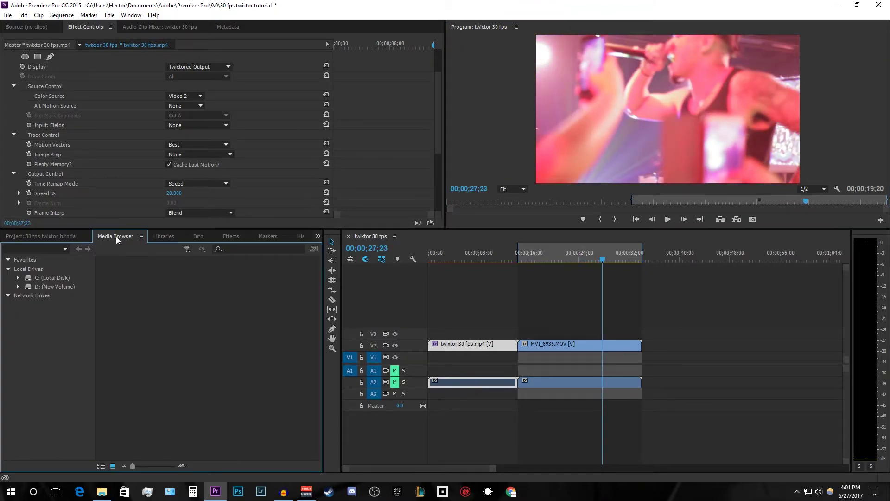
{"action": "left_click", "coordinate": [198, 236]}
{"action": "key", "text": "shift+7"}
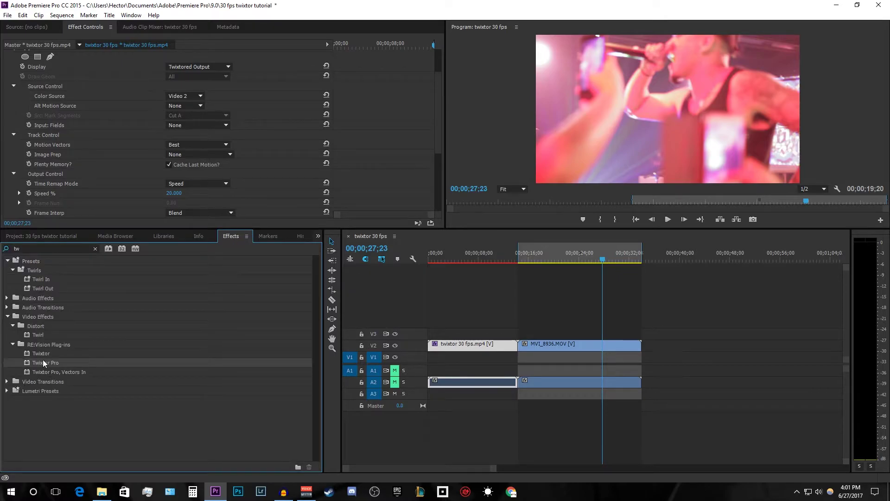
{"action": "left_click", "coordinate": [533, 344]}
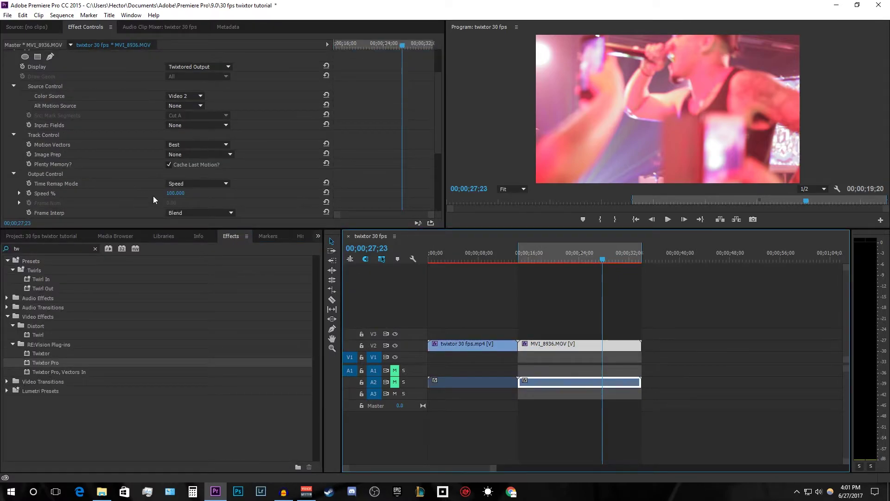
Set Twixtor Pro's Speed % to 50 on MVI_8936.MOV and play the clip from near its beginning.
{"action": "left_click", "coordinate": [175, 193]}
{"action": "type", "text": "50"}
{"action": "key", "text": "Return"}
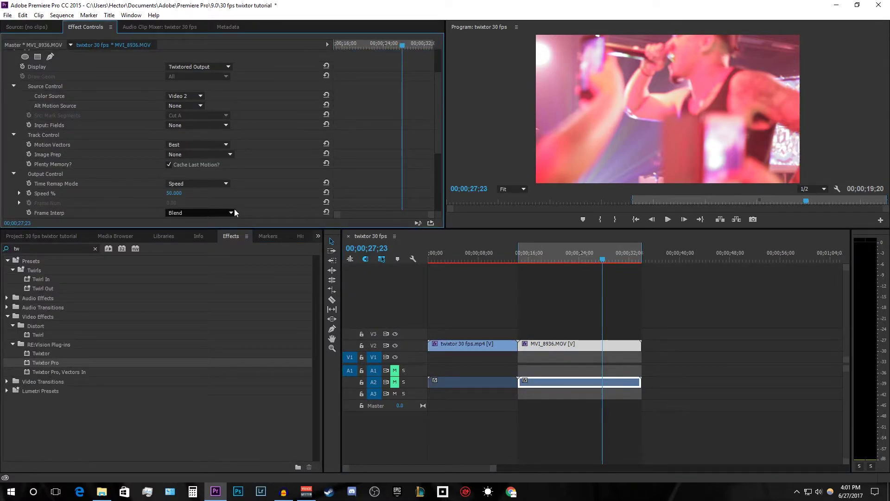
{"action": "left_click", "coordinate": [524, 252]}
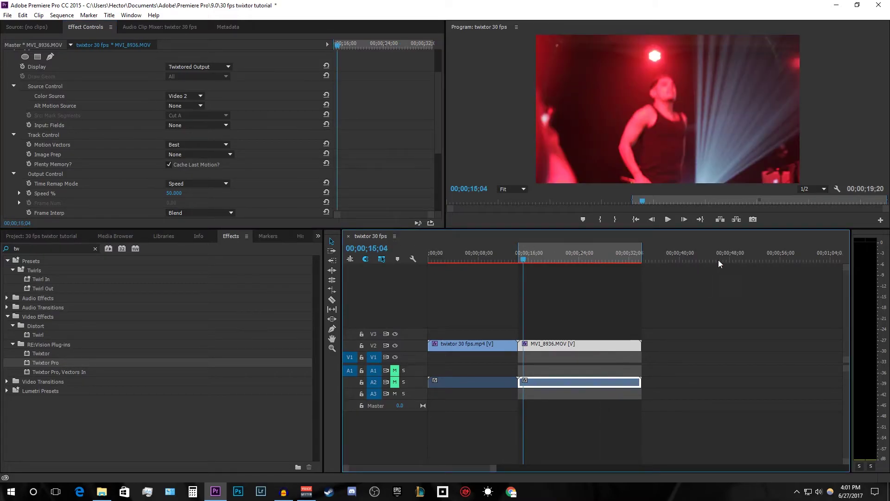
{"action": "key", "text": "space"}
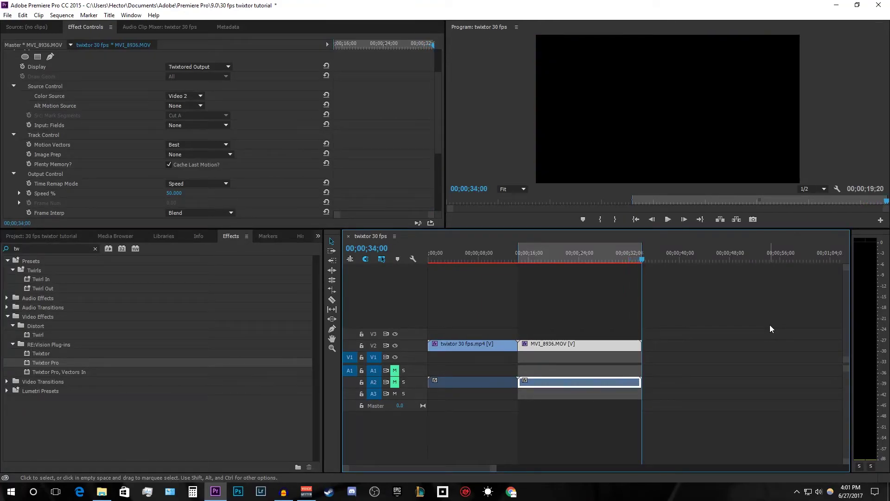
Replay the slowed MVI_8936.MOV from about 16 seconds, pause, and step forward frame by frame to examine the motion.
{"action": "left_click", "coordinate": [529, 255]}
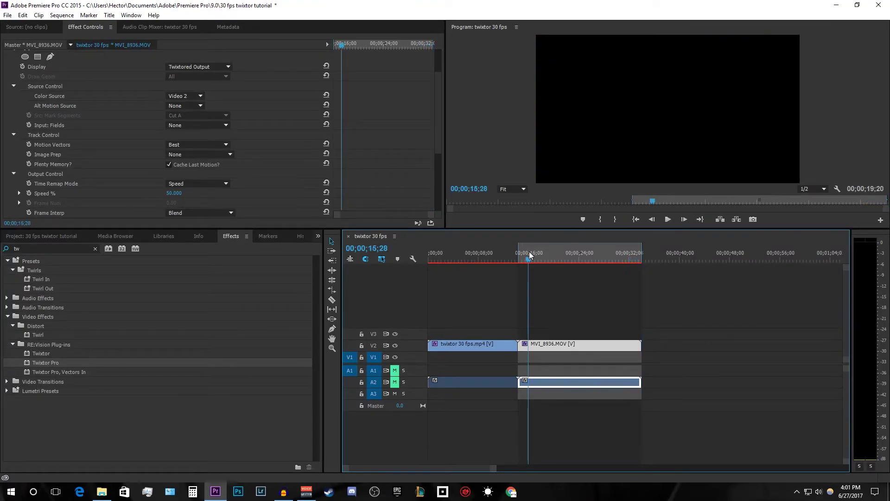
{"action": "key", "text": "space"}
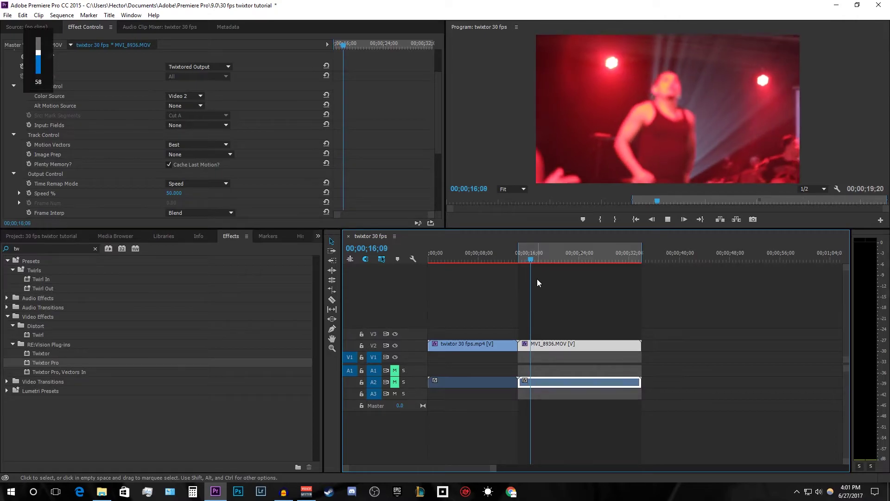
{"action": "key", "text": "space"}
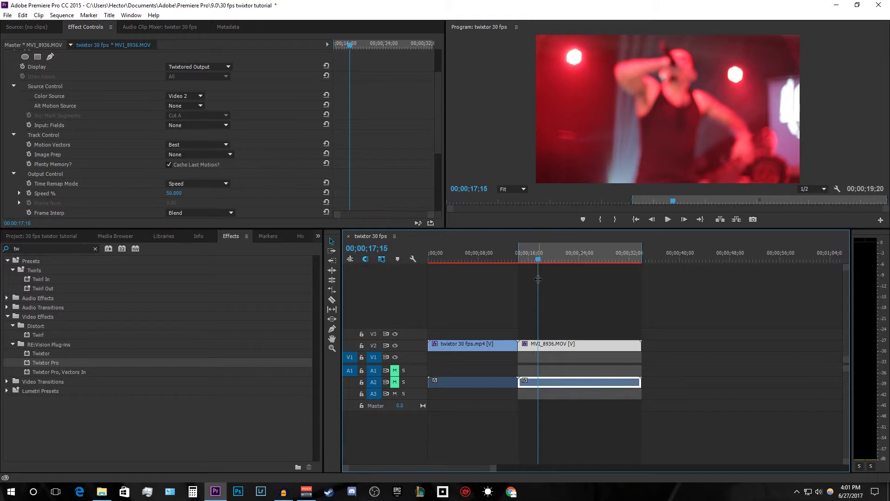
{"action": "key", "text": "Right"}
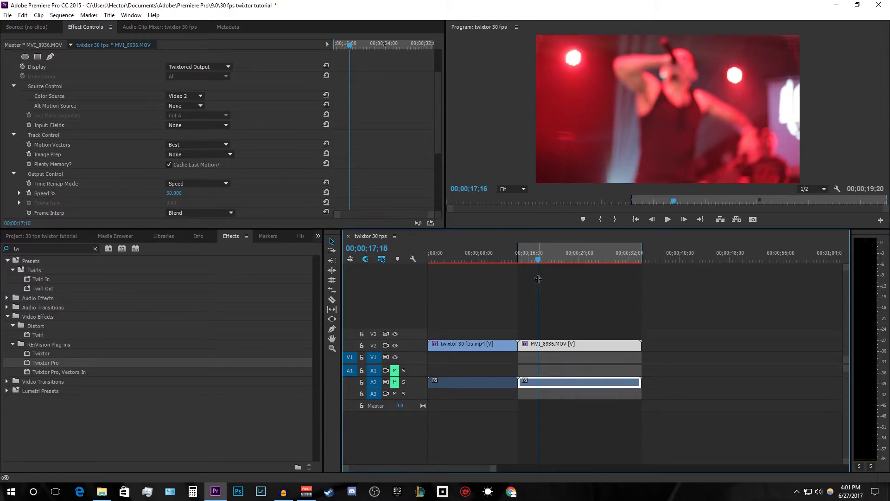
{"action": "key", "text": "Right"}
{"action": "key", "text": "Right"}
{"action": "key", "text": "Right"}
{"action": "key", "text": "Right"}
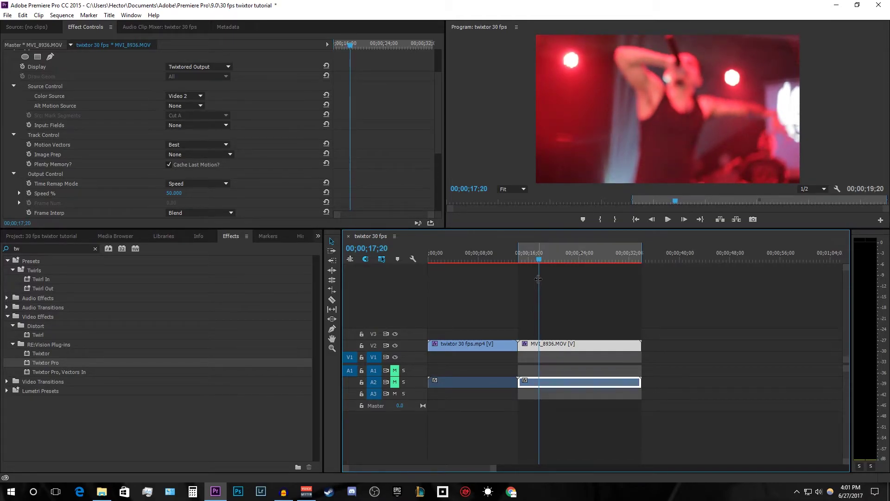
{"action": "key", "text": "Right"}
{"action": "key", "text": "Right"}
{"action": "key", "text": "Right"}
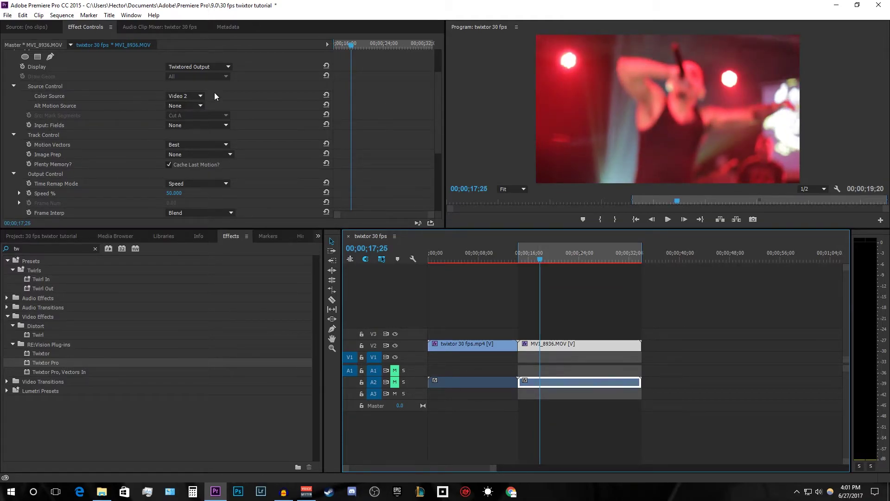
Set Twixtor Pro's Speed % to 20 on MVI_8936.MOV, play the clip and stop near its end.
{"action": "scroll", "coordinate": [375, 165], "scroll_direction": "down", "scroll_amount": 2}
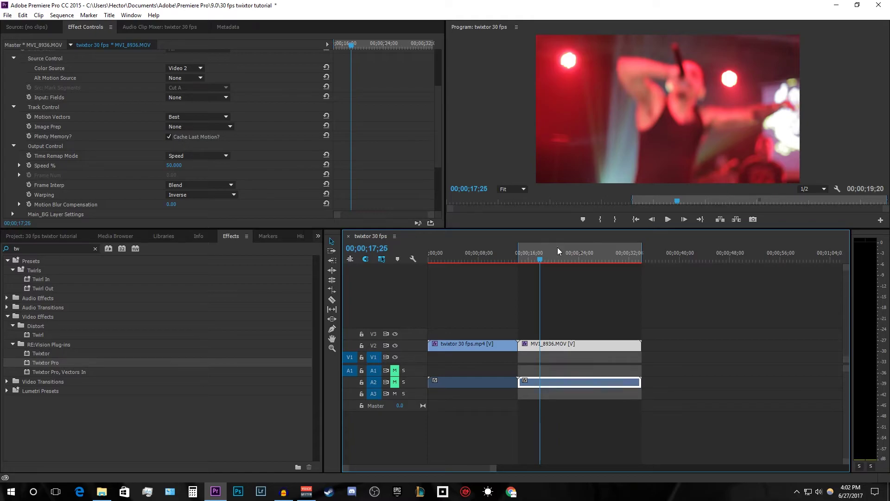
{"action": "left_click", "coordinate": [248, 201]}
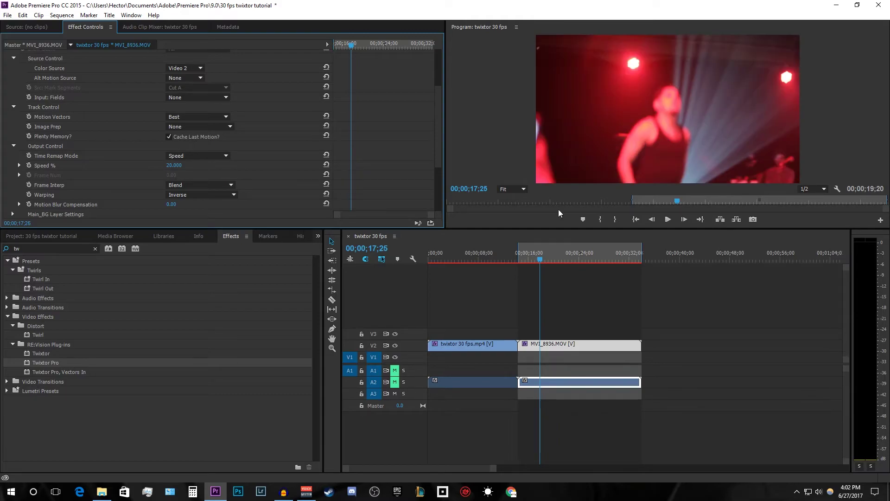
{"action": "left_click", "coordinate": [667, 220]}
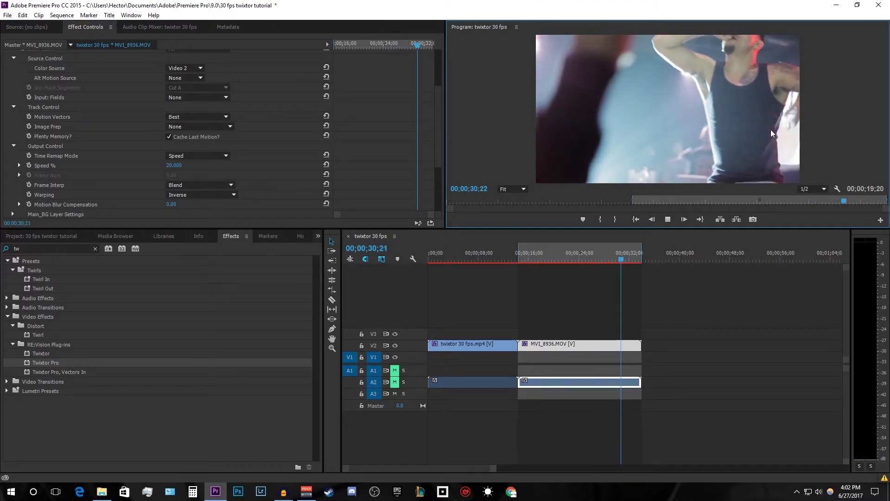
{"action": "left_click", "coordinate": [667, 219]}
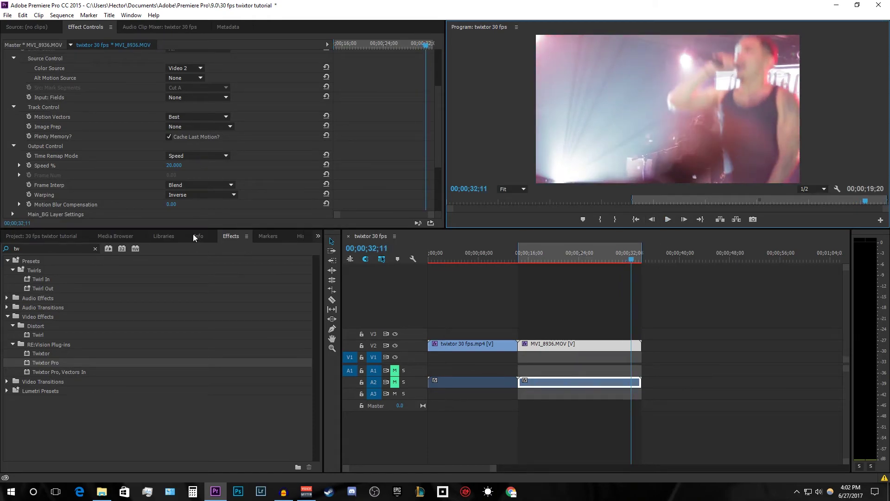
Set Twixtor Pro's Speed % to 10 on MVI_8936.MOV and play the slowed footage from several earlier points.
{"action": "left_click", "coordinate": [568, 254]}
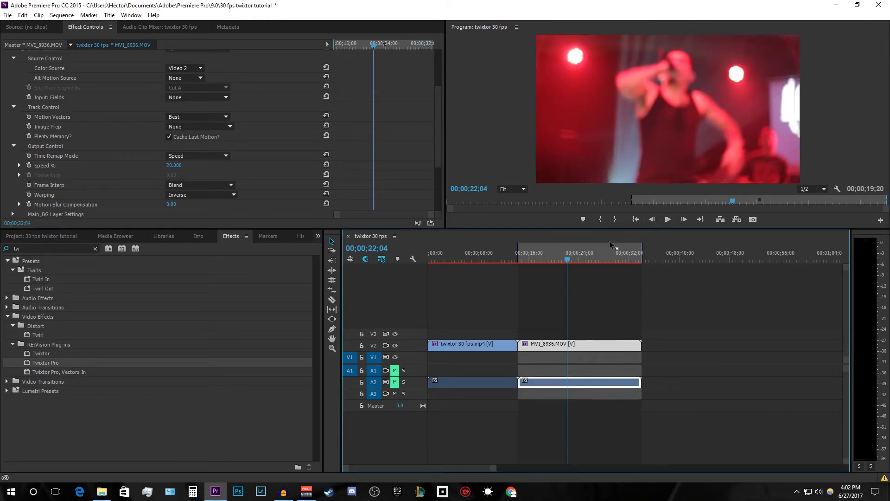
{"action": "left_click", "coordinate": [174, 165]}
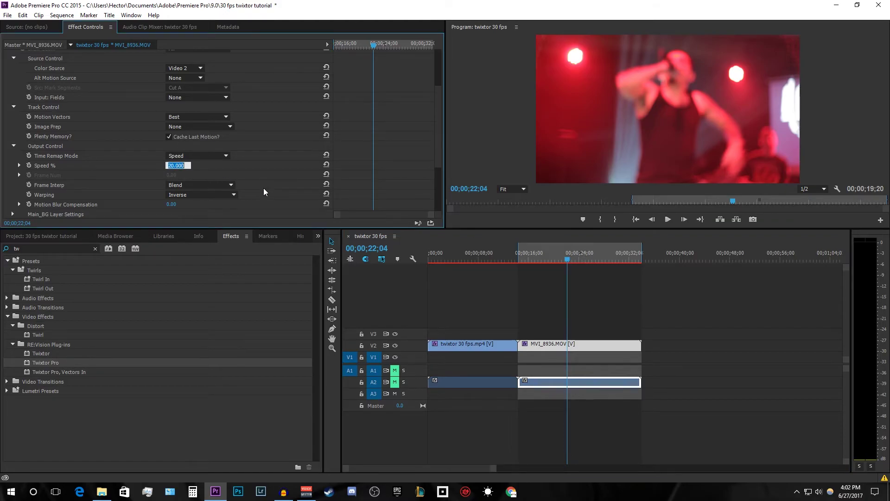
{"action": "left_click", "coordinate": [533, 255]}
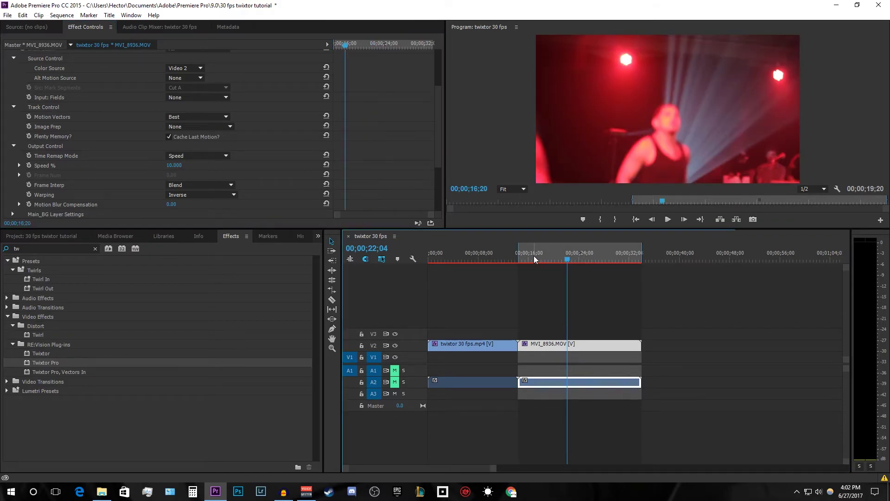
{"action": "left_click", "coordinate": [667, 220]}
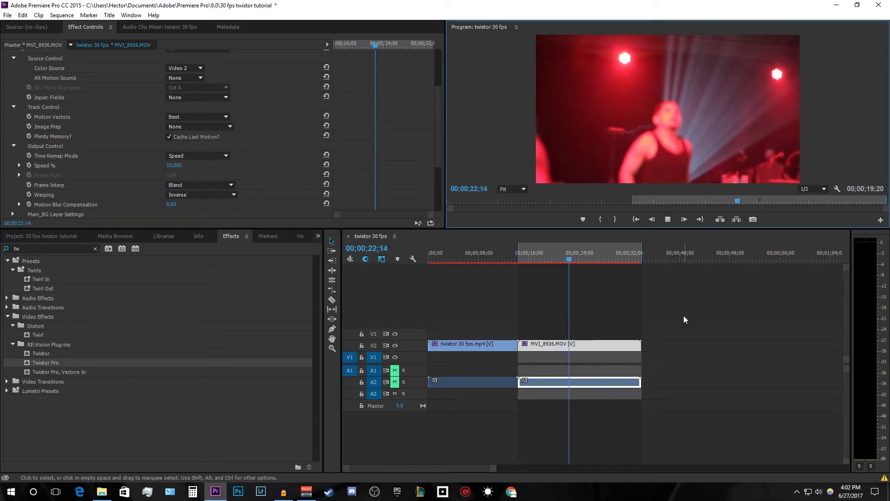
{"action": "left_click", "coordinate": [546, 254]}
{"action": "left_click_drag", "start_coordinate": [547, 259], "coordinate": [473, 262]}
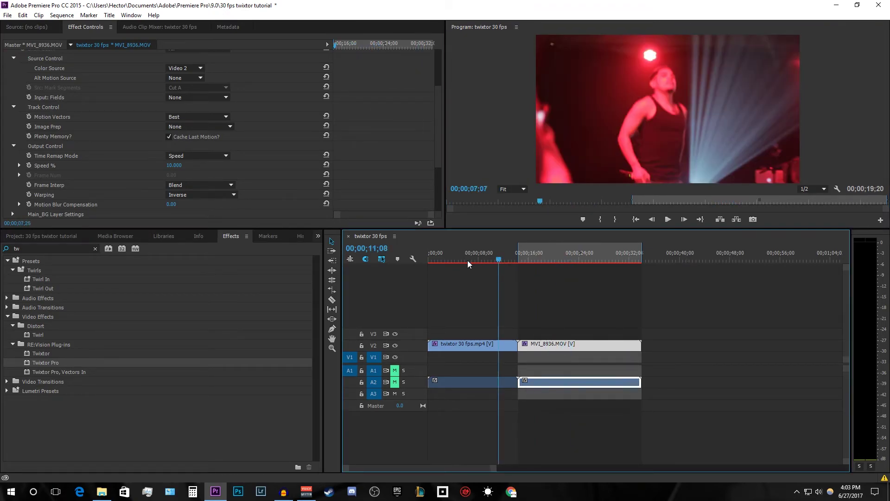
{"action": "left_click", "coordinate": [672, 222]}
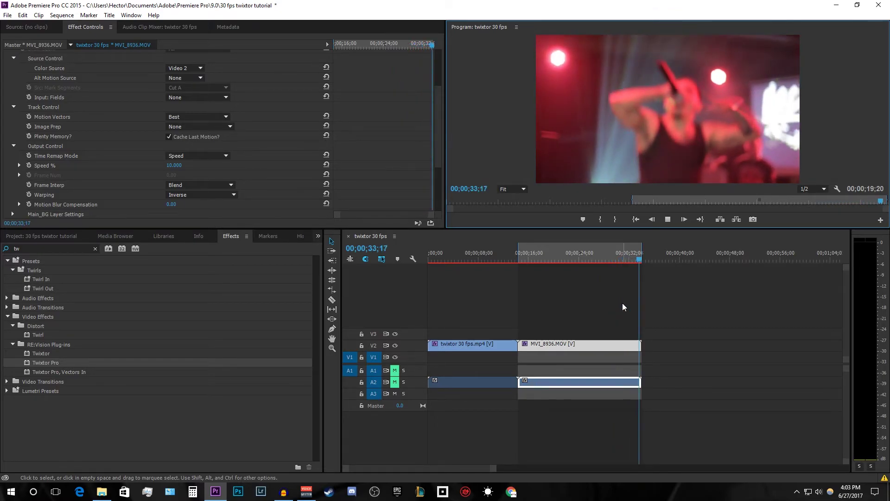
Delete MVI_8936.MOV from the timeline and place la_30.mp4 on track V1 just after the first clip.
{"action": "key", "text": "Delete"}
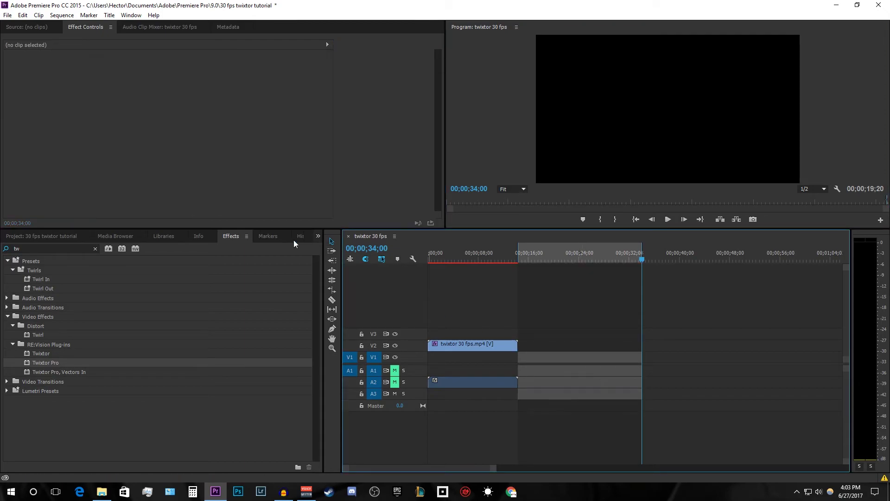
{"action": "left_click", "coordinate": [37, 235]}
{"action": "left_click_drag", "start_coordinate": [700, 234], "coordinate": [515, 357]}
Play la_30.mp4 at normal speed from its beginning and pause it.
{"action": "left_click", "coordinate": [533, 258]}
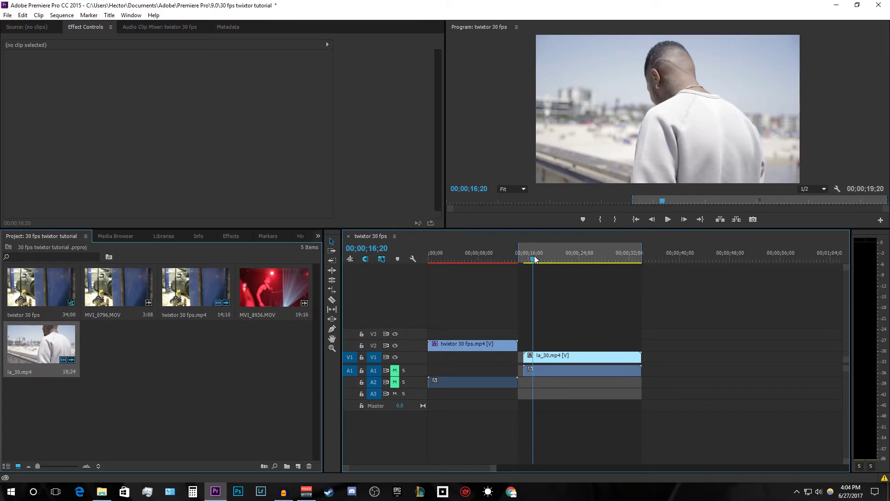
{"action": "left_click", "coordinate": [231, 236]}
{"action": "key", "text": "space"}
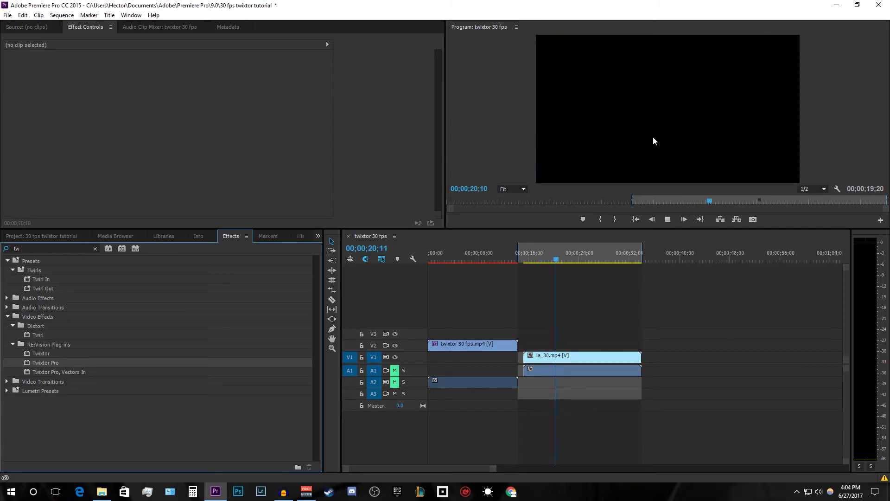
{"action": "left_click", "coordinate": [536, 259]}
{"action": "left_click_drag", "start_coordinate": [537, 259], "coordinate": [525, 258]}
{"action": "key", "text": "space"}
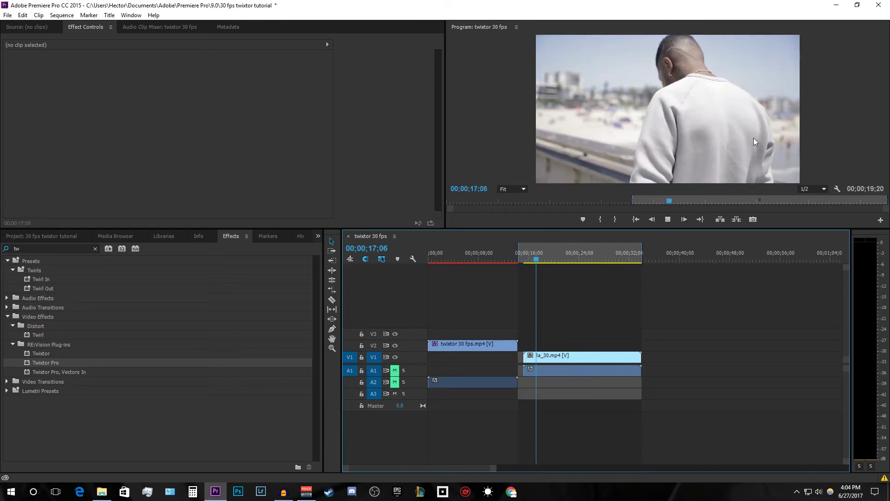
{"action": "key", "text": "space"}
Apply the Twixtor Pro effect to la_30.mp4 on track V1 and set its Speed % to 50.
{"action": "left_click_drag", "start_coordinate": [79, 372], "coordinate": [580, 358]}
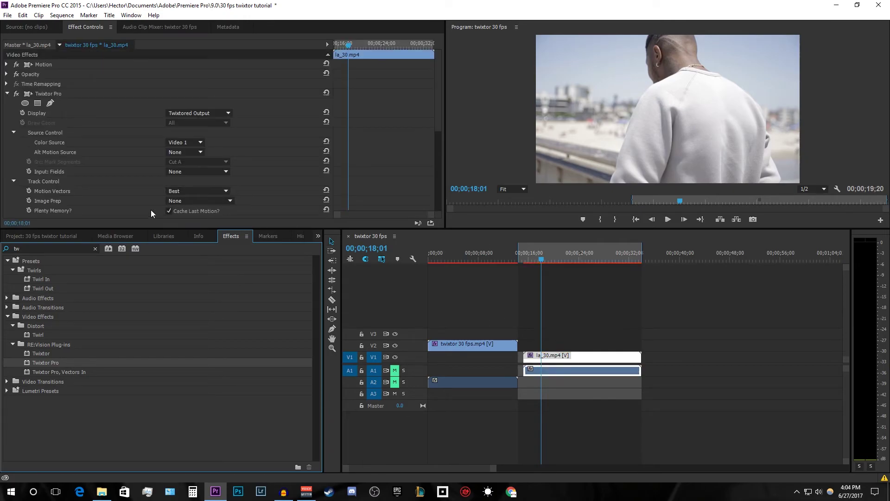
{"action": "scroll", "coordinate": [157, 211], "scroll_direction": "down", "scroll_amount": 2}
{"action": "left_click", "coordinate": [178, 192]}
{"action": "type", "text": "50"}
{"action": "key", "text": "Return"}
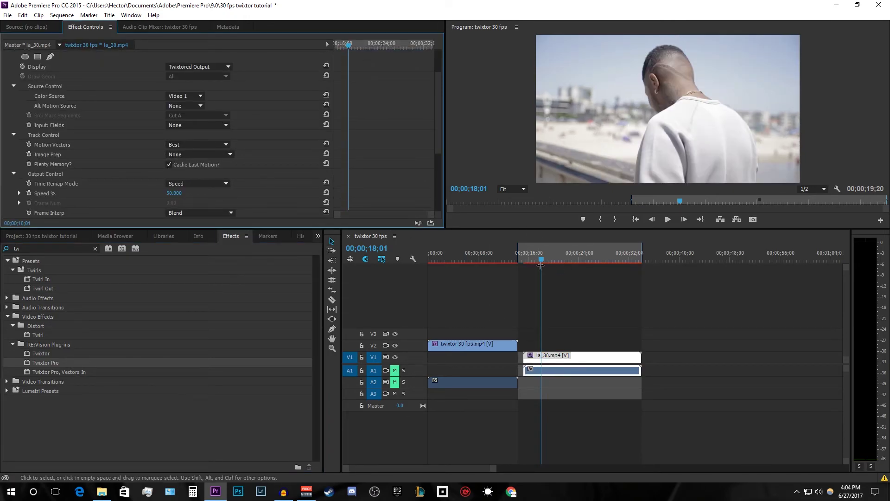
Play the slowed la_30.mp4 from its beginning and pause it.
{"action": "left_click", "coordinate": [524, 258]}
{"action": "key", "text": "space"}
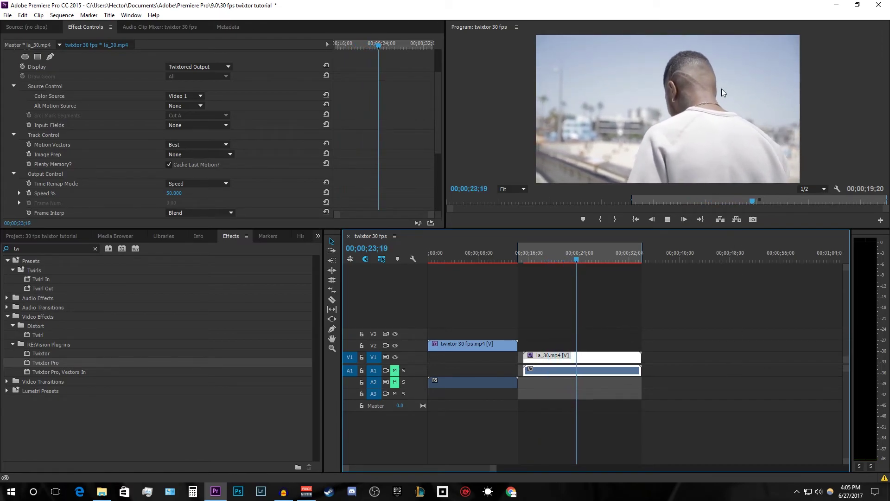
{"action": "key", "text": "space"}
Set Twixtor Pro's Speed % to 20 on la_30.mp4, play the clip twice and stop playback.
{"action": "left_click", "coordinate": [175, 193]}
{"action": "type", "text": "20"}
{"action": "key", "text": "Return"}
{"action": "left_click", "coordinate": [524, 257]}
{"action": "key", "text": "space"}
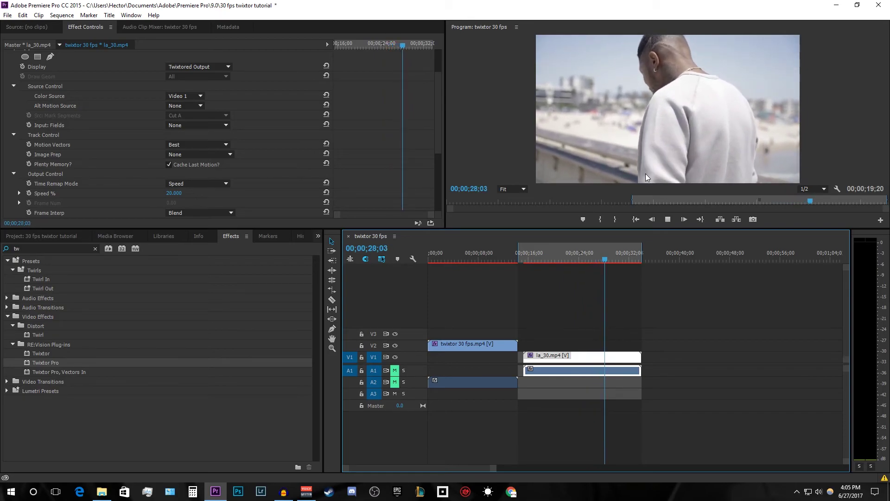
{"action": "left_click", "coordinate": [541, 258]}
{"action": "key", "text": "space"}
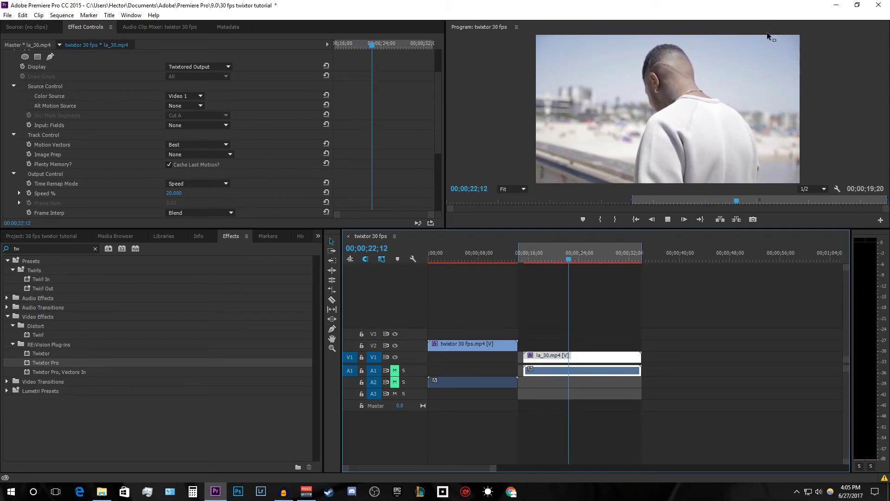
{"action": "left_click", "coordinate": [668, 219]}
Delete la_30.mp4 and twixtor 30 fps.mp4 from the timeline and extend the in point to the sequence start.
{"action": "left_click", "coordinate": [583, 358]}
{"action": "key", "text": "Delete"}
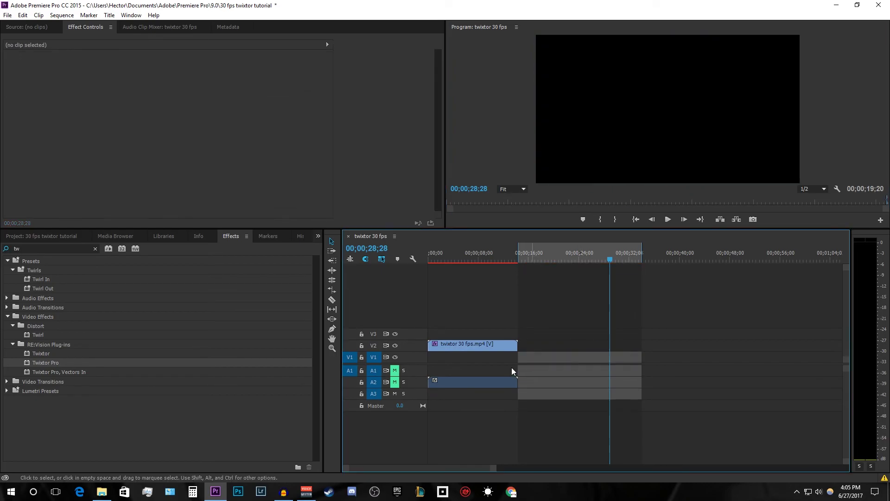
{"action": "left_click", "coordinate": [464, 346]}
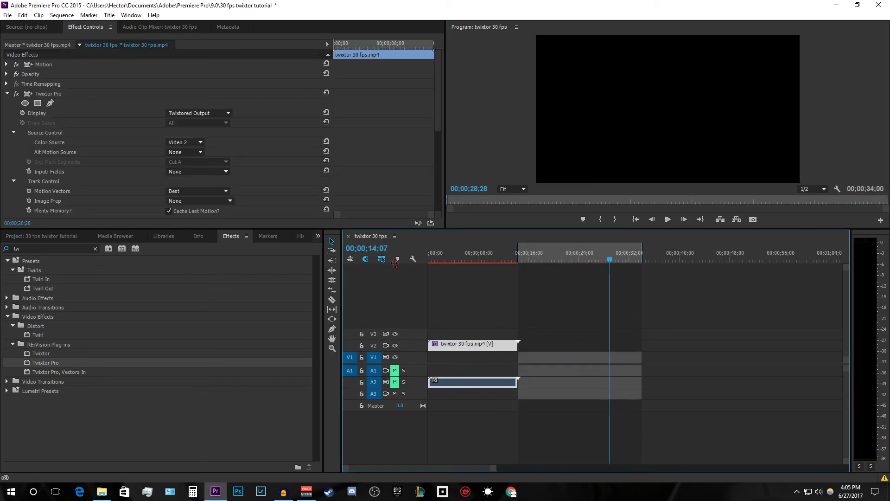
{"action": "left_click_drag", "start_coordinate": [514, 255], "coordinate": [429, 255]}
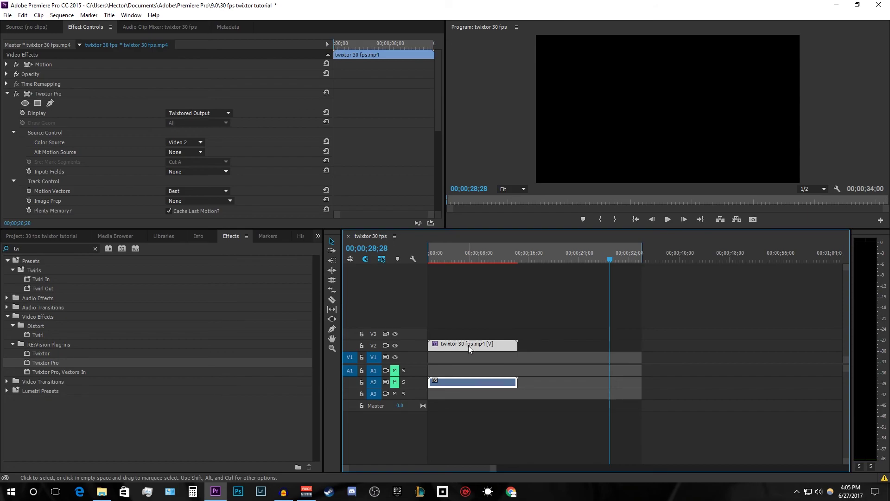
{"action": "key", "text": "Delete"}
Place twixtor 30 fps.mp4 in the sequence and move its video to track V2, starting at about 26 seconds.
{"action": "left_click", "coordinate": [35, 234]}
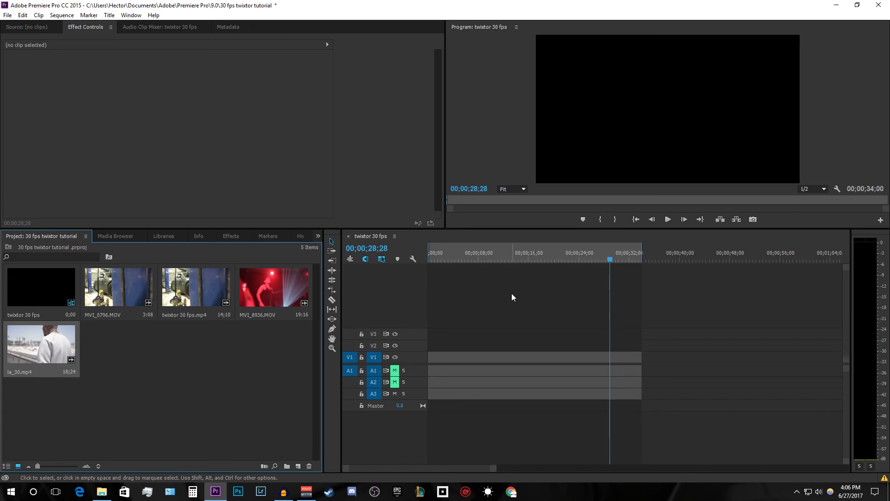
{"action": "left_click_drag", "start_coordinate": [194, 292], "coordinate": [432, 370]}
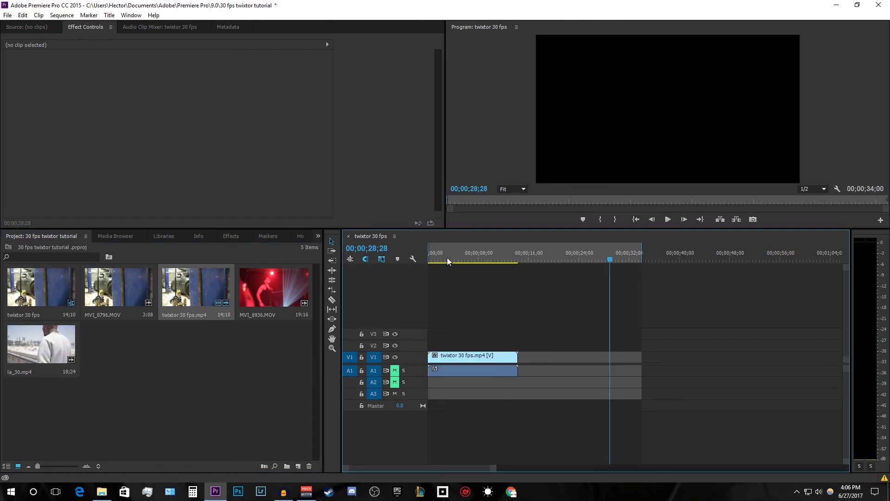
{"action": "left_click", "coordinate": [431, 258]}
{"action": "left_click_drag", "start_coordinate": [443, 280], "coordinate": [471, 280]}
{"action": "key", "text": "Home"}
{"action": "left_click_drag", "start_coordinate": [491, 357], "coordinate": [649, 345]}
Place MVI_0796.MOV at the very start of track V1 and select it.
{"action": "left_click_drag", "start_coordinate": [304, 338], "coordinate": [436, 359]}
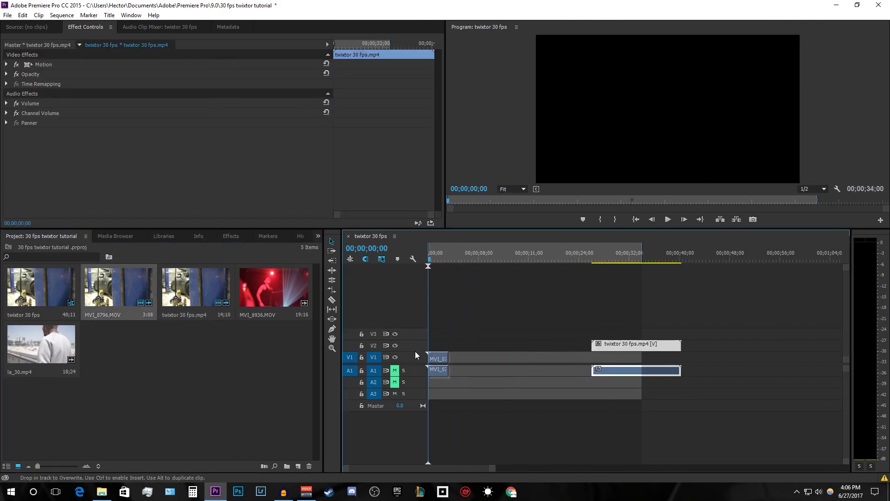
{"action": "left_click", "coordinate": [436, 258]}
{"action": "left_click", "coordinate": [438, 359]}
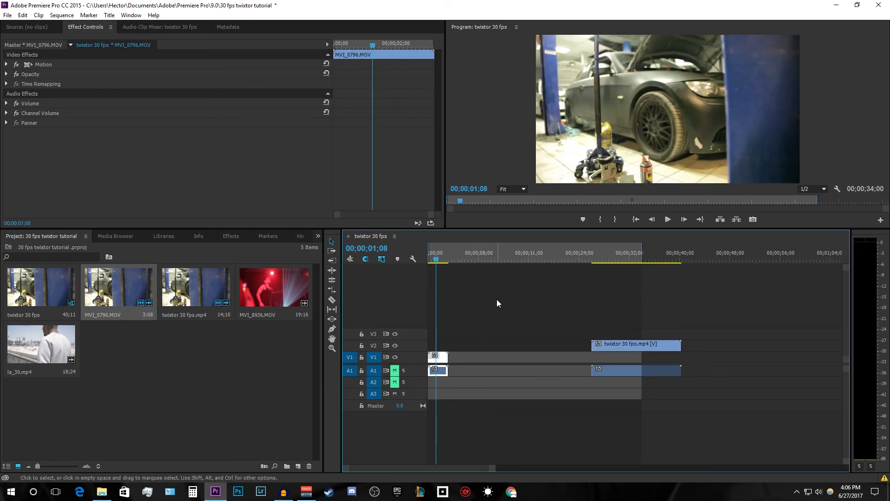
Shorten the sequence's out point to about 12 seconds and move the playhead over twixtor 30 fps.mp4.
{"action": "key", "text": "o"}
{"action": "left_click_drag", "start_coordinate": [438, 256], "coordinate": [506, 257]}
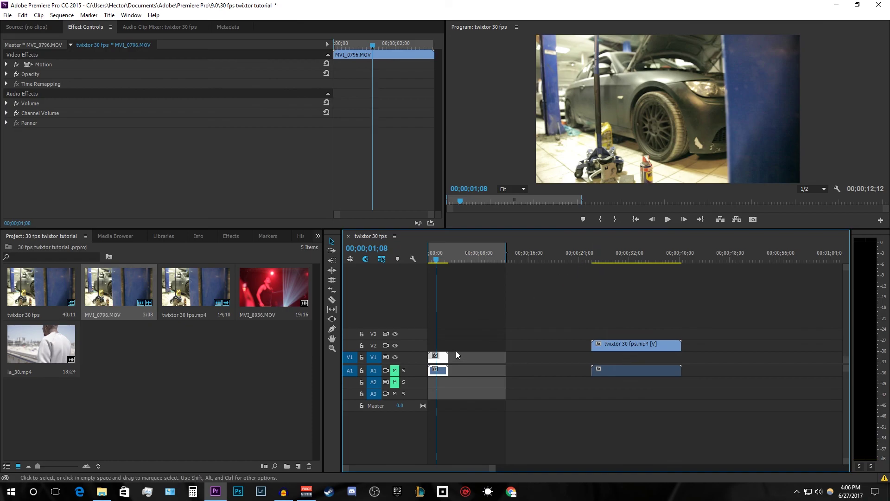
{"action": "left_click", "coordinate": [604, 258]}
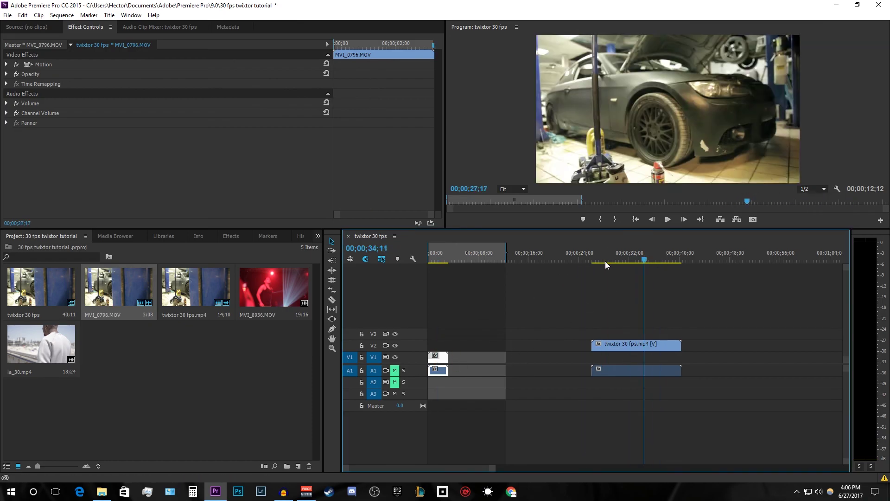